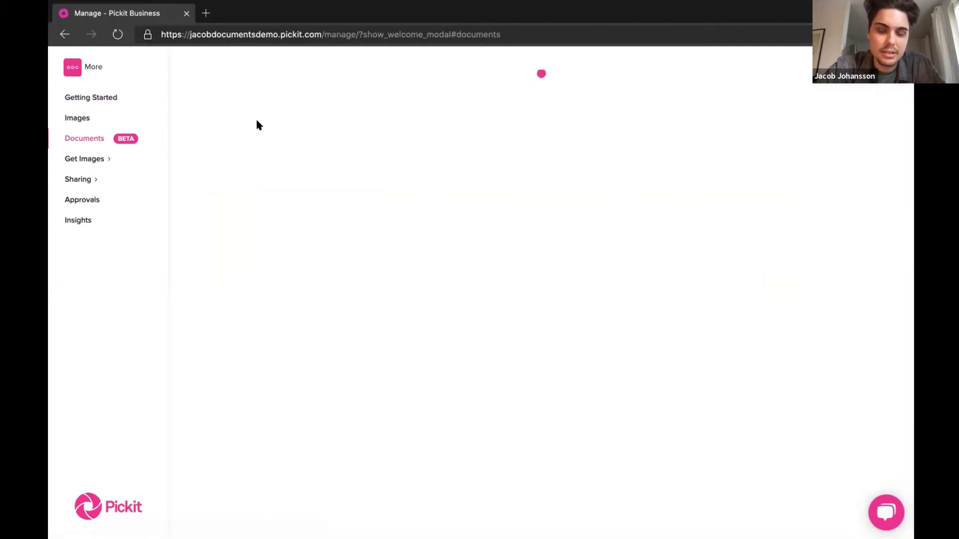
- Go from Getting Started to the Documents area listing '5 rules for Impactful Presentations'
{"action": "left_click", "coordinate": [106, 97]}
{"action": "left_click", "coordinate": [95, 138]}
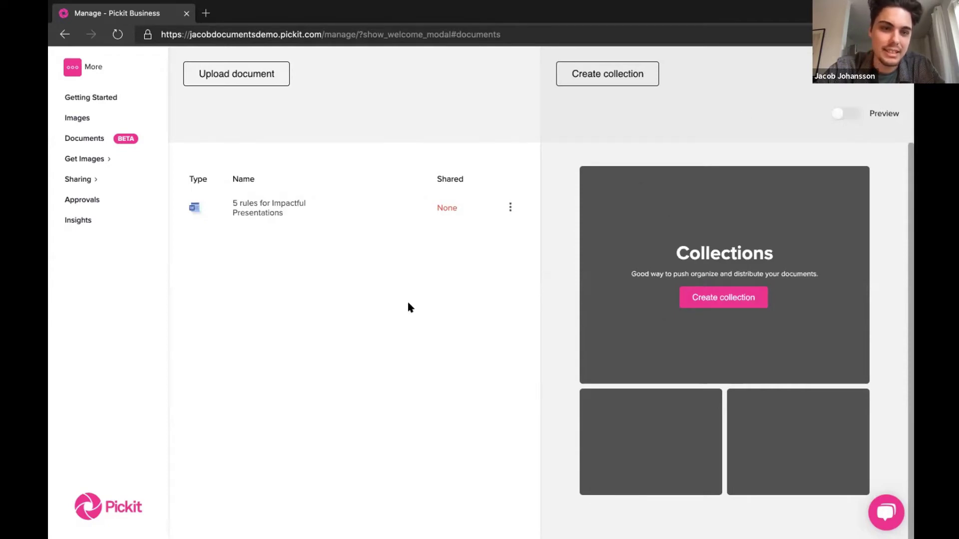
- Upload Contoso Demo Presentation.pptx from the Demo folder as a new document
{"action": "left_click", "coordinate": [235, 75]}
{"action": "left_click", "coordinate": [379, 45]}
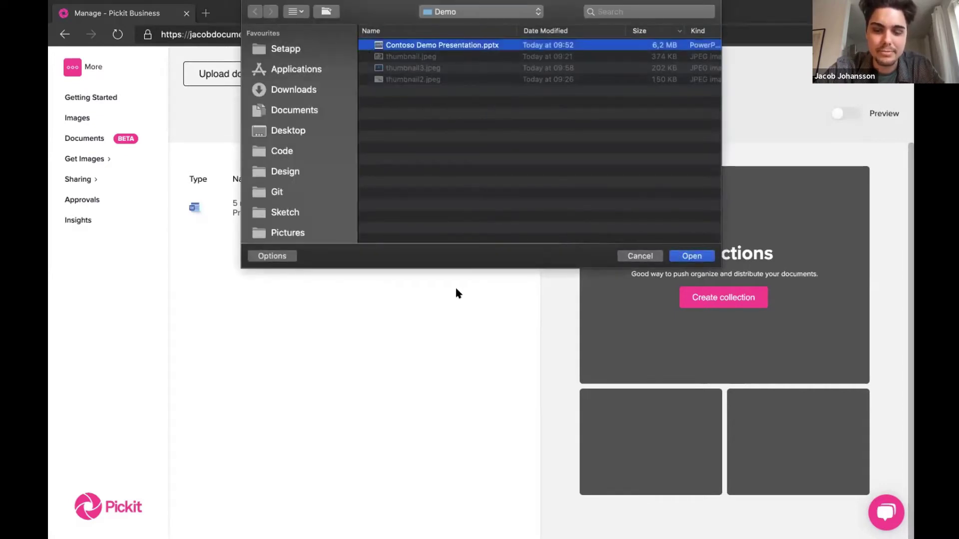
{"action": "left_click", "coordinate": [680, 256]}
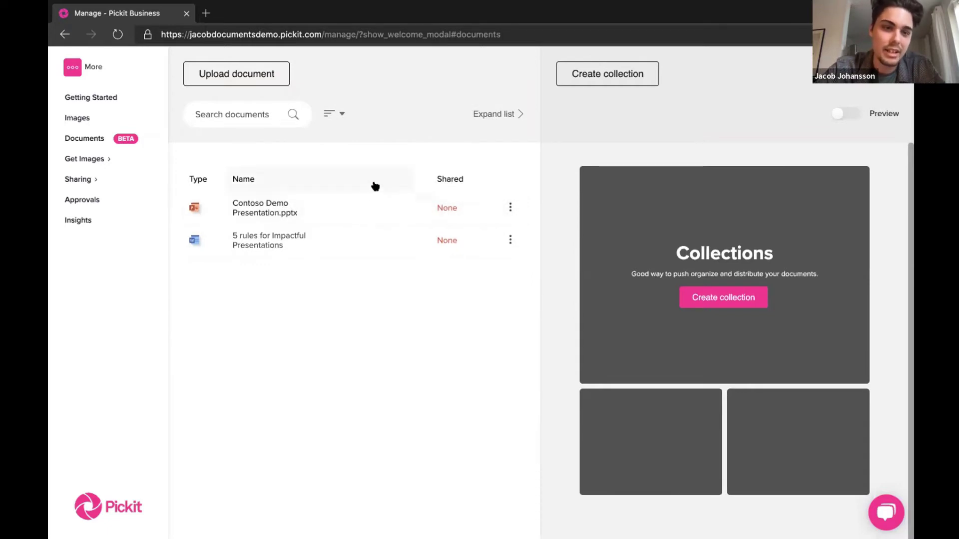
{"action": "left_click", "coordinate": [331, 115]}
{"action": "left_click", "coordinate": [338, 172]}
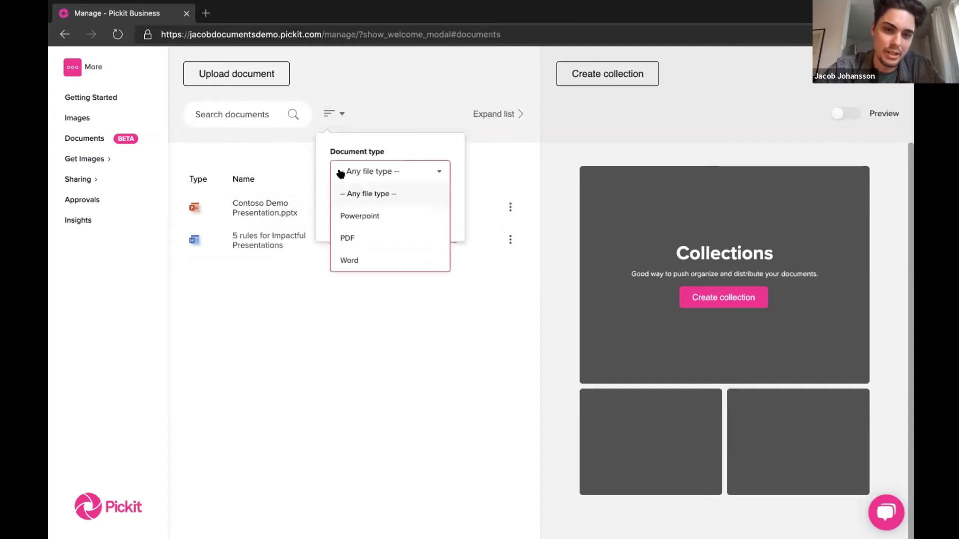
{"action": "left_click", "coordinate": [380, 147]}
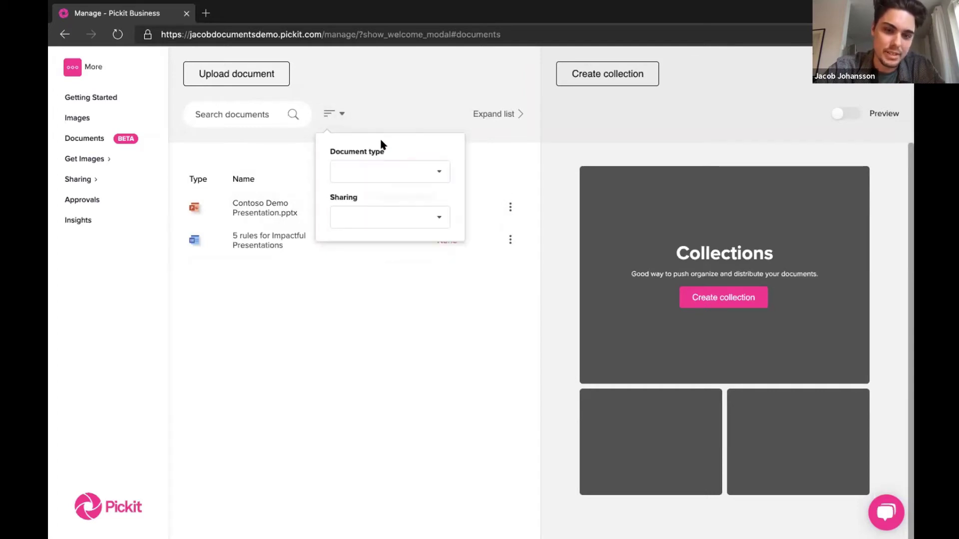
{"action": "left_click", "coordinate": [374, 212]}
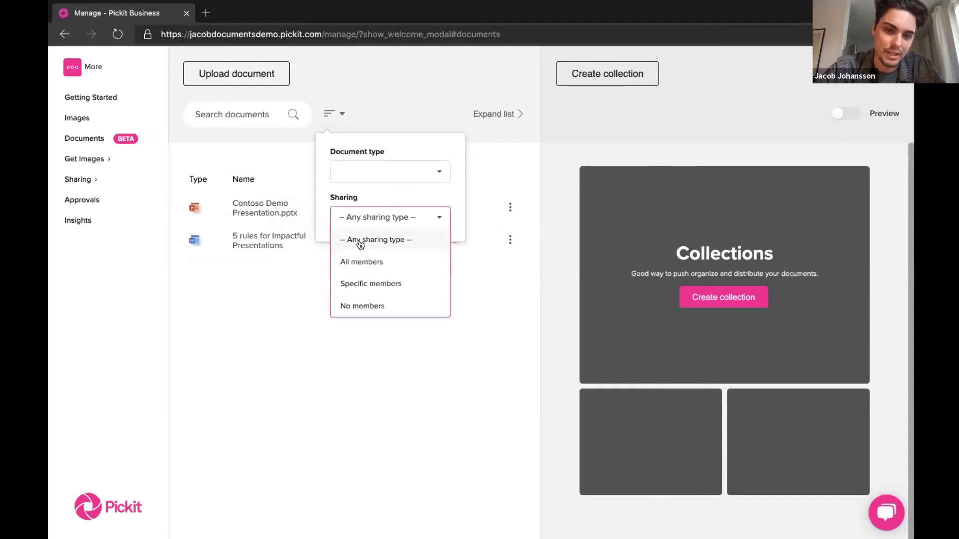
{"action": "left_click", "coordinate": [325, 173]}
{"action": "left_click", "coordinate": [278, 135]}
{"action": "left_click", "coordinate": [255, 112]}
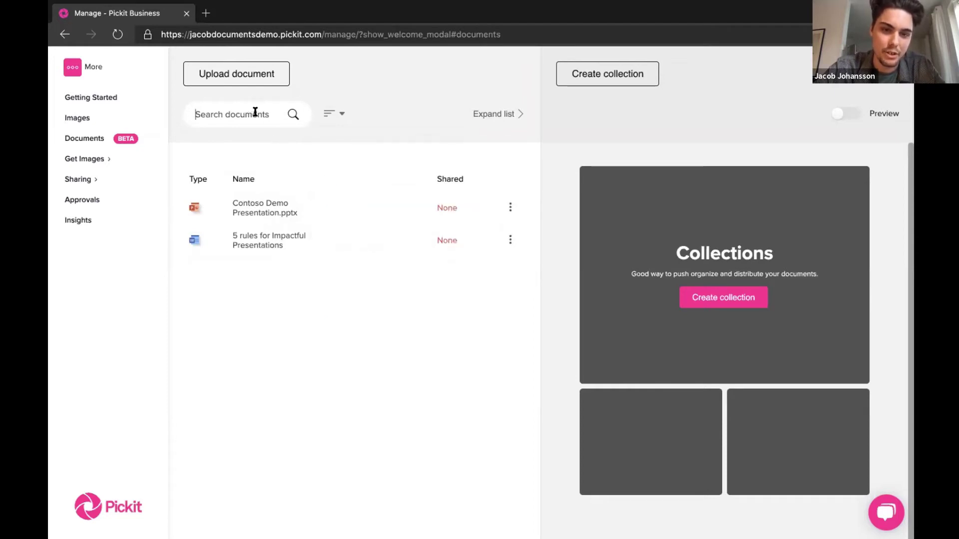
{"action": "left_click", "coordinate": [495, 114]}
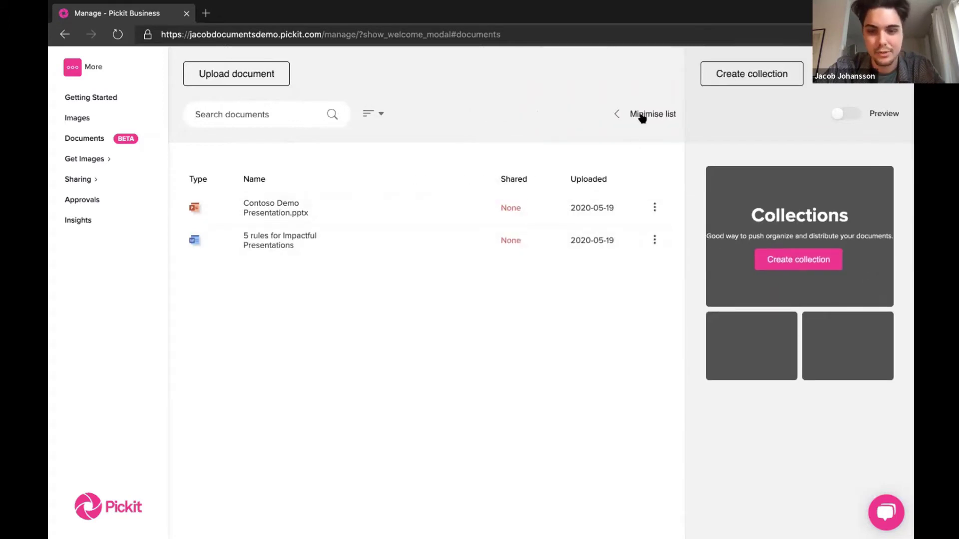
{"action": "left_click", "coordinate": [637, 114]}
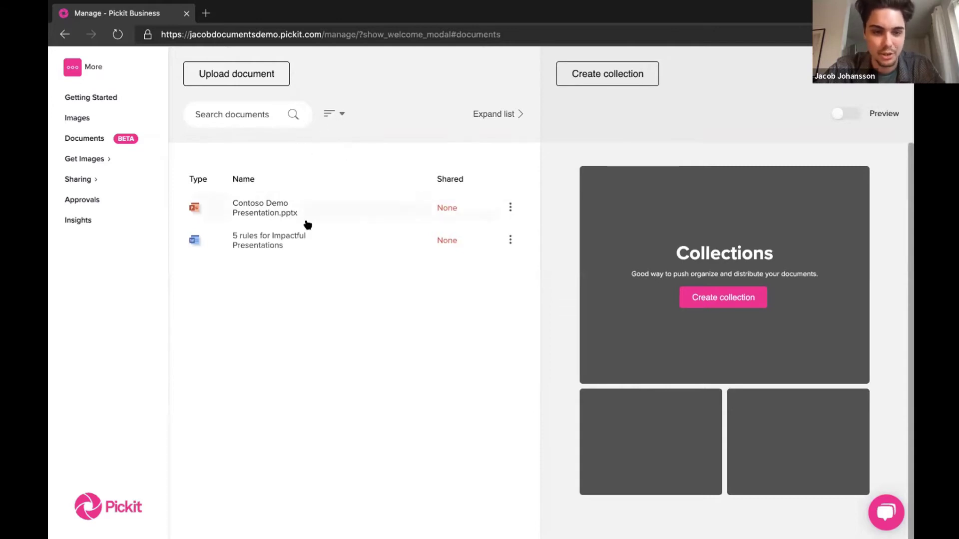
- Open the Contoso Demo Presentation.pptx details and remove .pptx from its name
{"action": "left_click", "coordinate": [300, 196]}
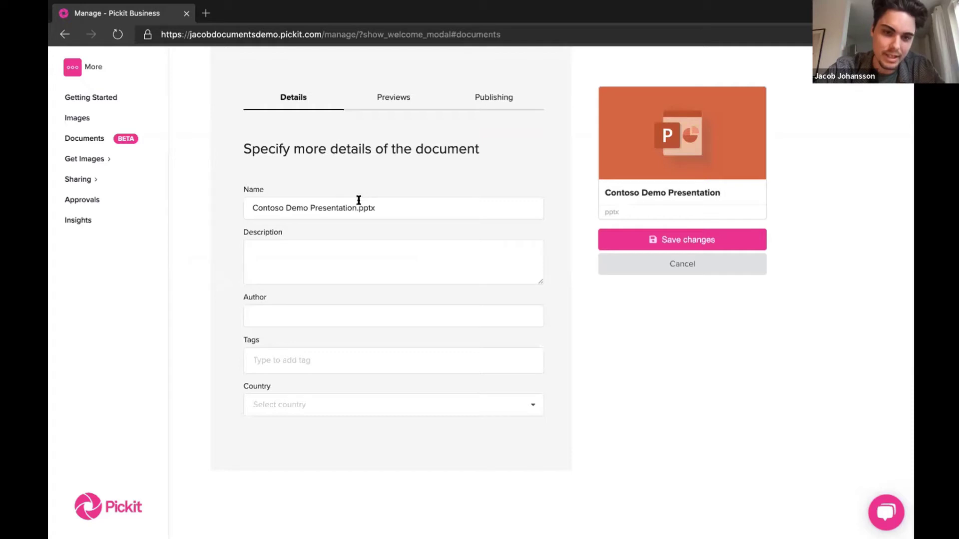
{"action": "left_click_drag", "start_coordinate": [356, 208], "coordinate": [387, 207]}
{"action": "key", "text": "BackSpace"}
{"action": "left_click", "coordinate": [358, 181]}
- Enter the author's name and add the tags demo and powerpoint
{"action": "left_click", "coordinate": [299, 257]}
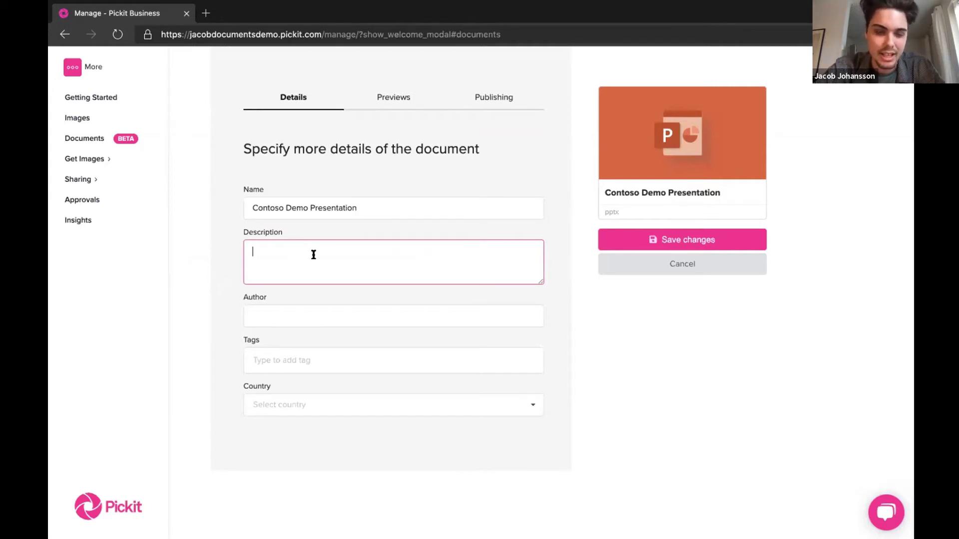
{"action": "left_click", "coordinate": [301, 313]}
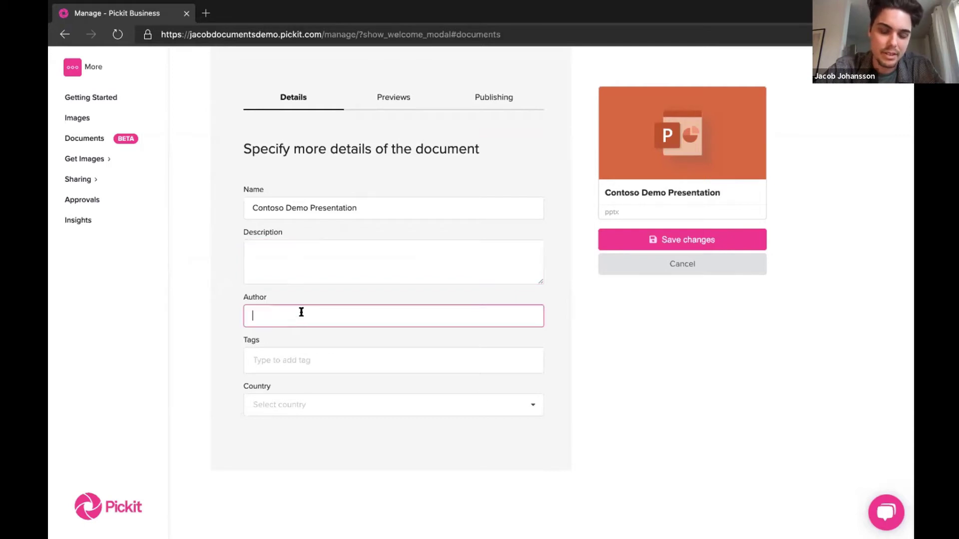
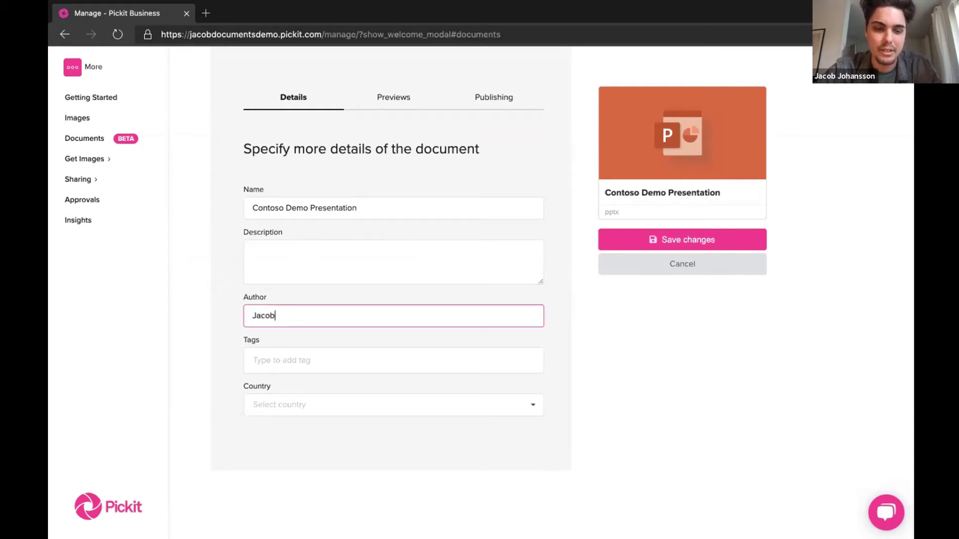
{"action": "key", "text": "Tab"}
{"action": "type", "text": "demo"}
{"action": "key", "text": "Return"}
{"action": "type", "text": "pow"}
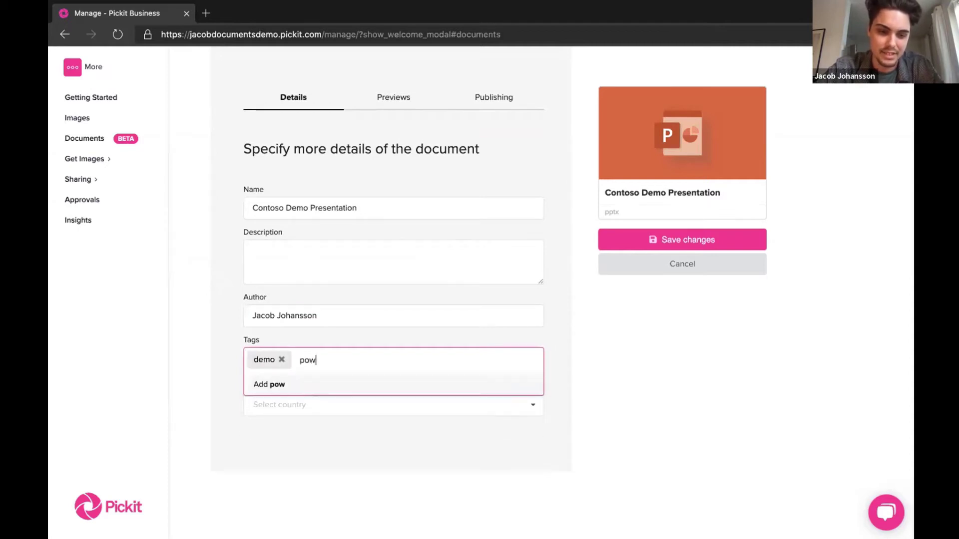
{"action": "type", "text": "erpoint"}
{"action": "key", "text": "Return"}
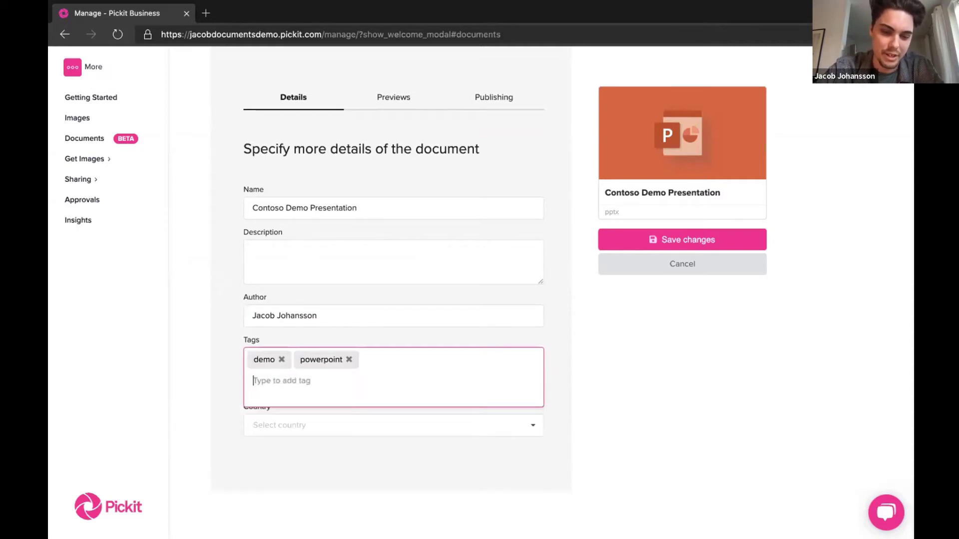
{"action": "left_click", "coordinate": [208, 323]}
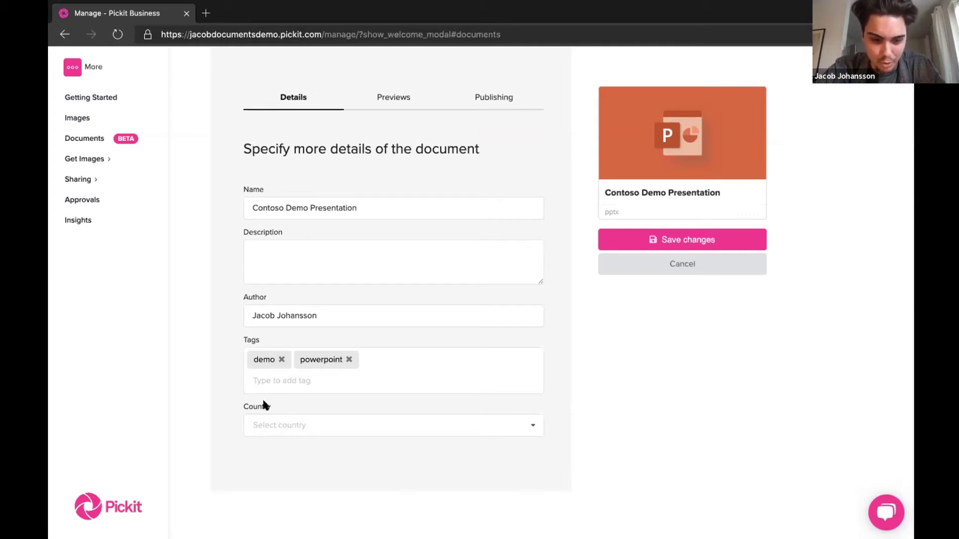
- Set the document's country to Sweden
{"action": "left_click", "coordinate": [285, 421]}
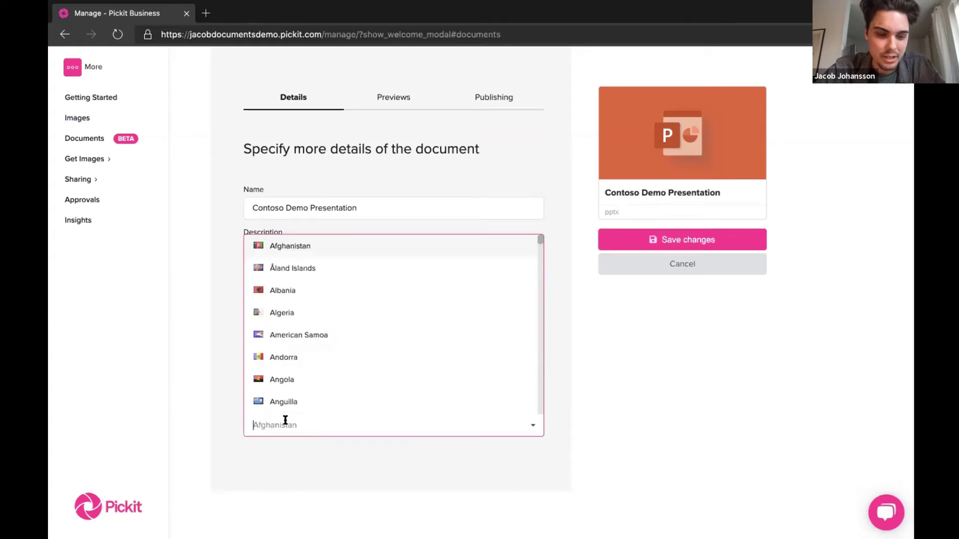
{"action": "type", "text": "sweden"}
{"action": "left_click", "coordinate": [292, 400]}
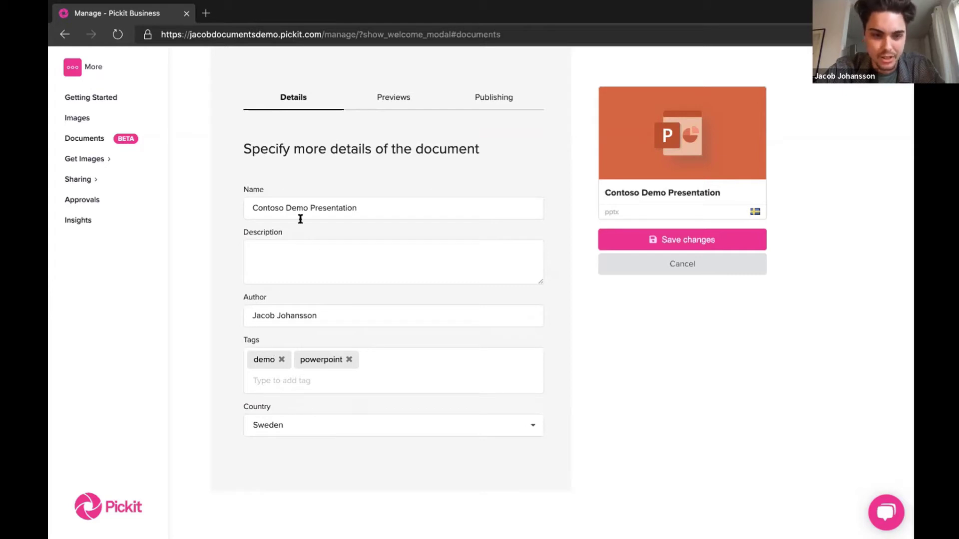
- Recheck the name field, go to the Previews step, and bring up the PowerPoint presentation
{"action": "left_click", "coordinate": [311, 239]}
{"action": "left_click", "coordinate": [252, 208]}
{"action": "double_click", "coordinate": [262, 207]}
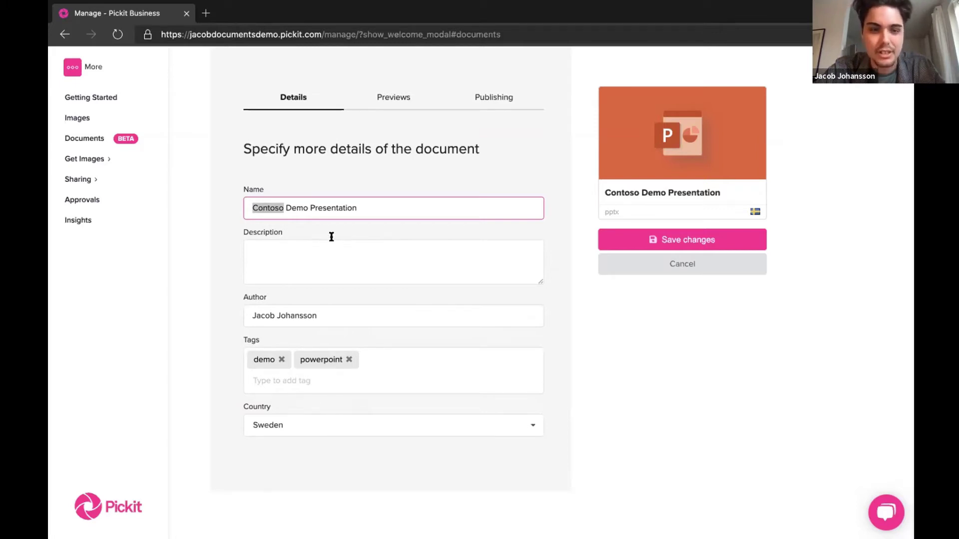
{"action": "left_click", "coordinate": [395, 98]}
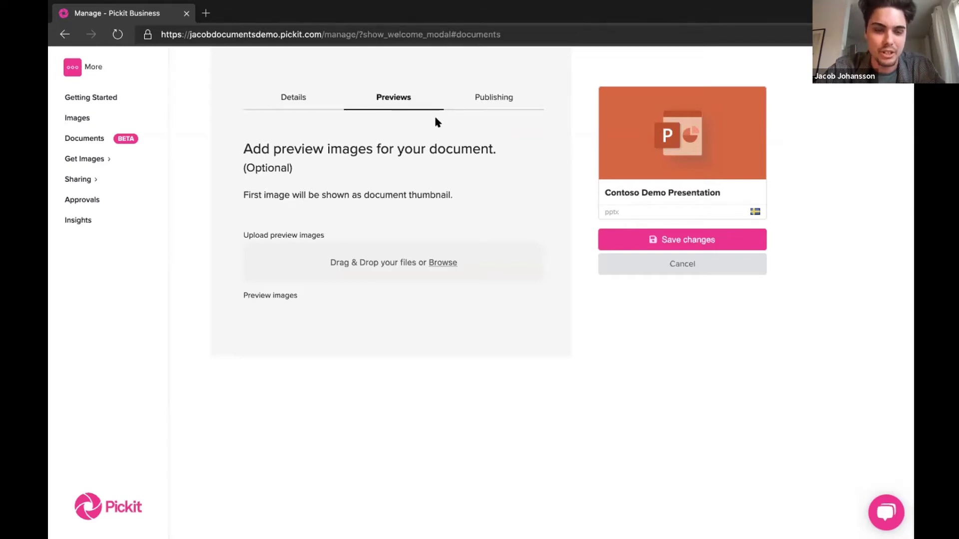
{"action": "key", "text": "ctrl+Right"}
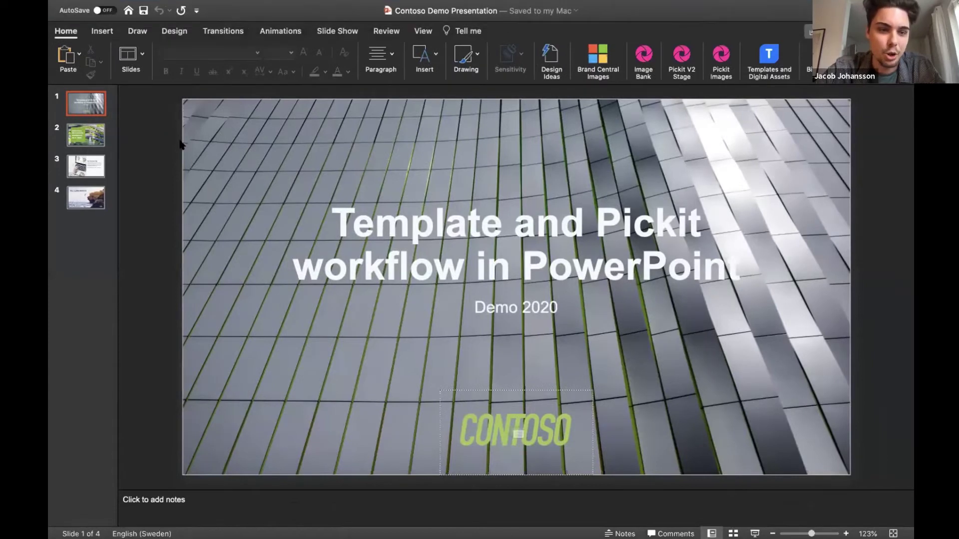
- Export every slide of the presentation as JPEG images, then return to the browser
{"action": "mouse_move", "coordinate": [182, 5]}
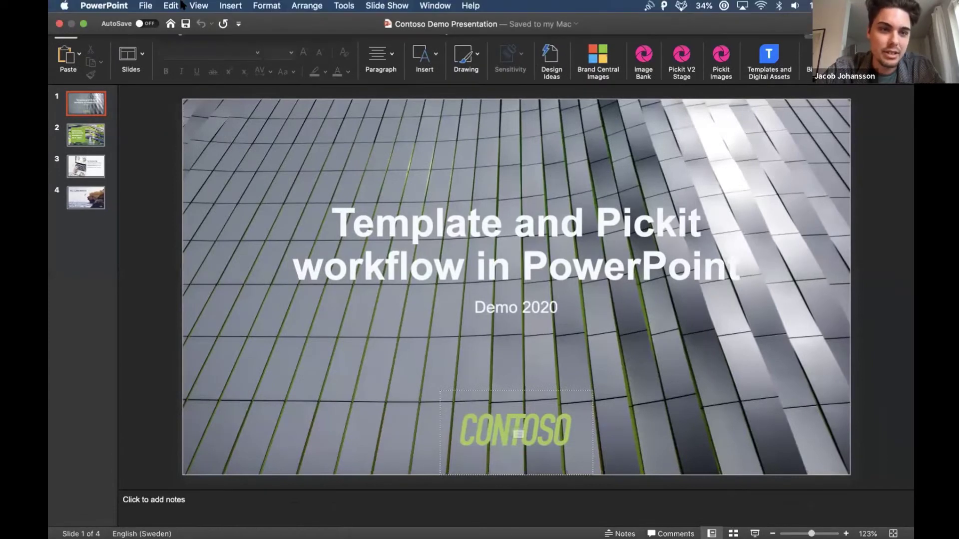
{"action": "left_click", "coordinate": [146, 6]}
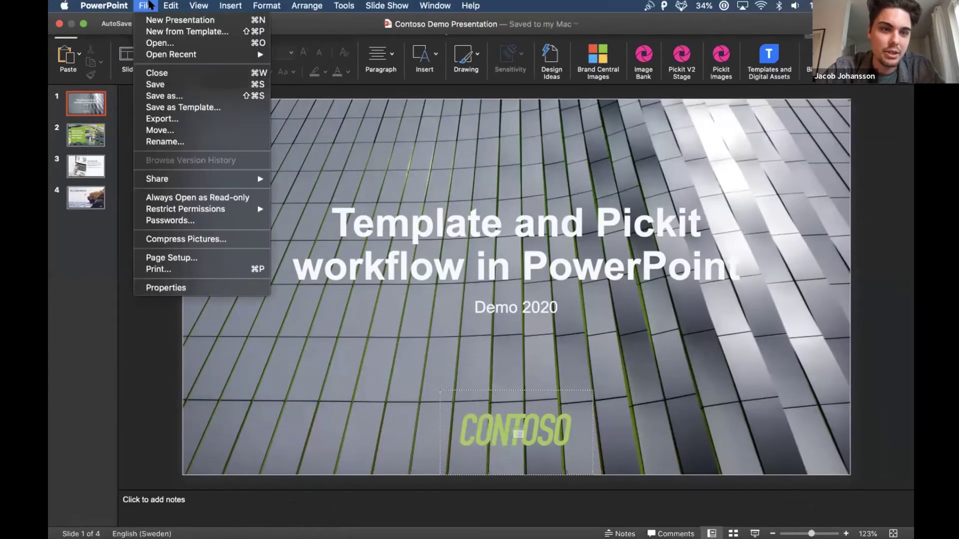
{"action": "left_click", "coordinate": [179, 119]}
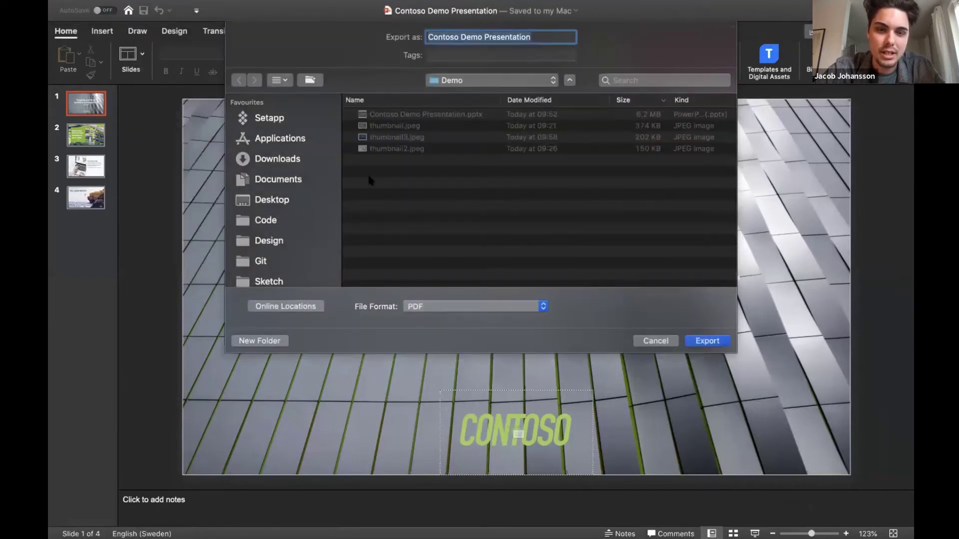
{"action": "left_click", "coordinate": [447, 306]}
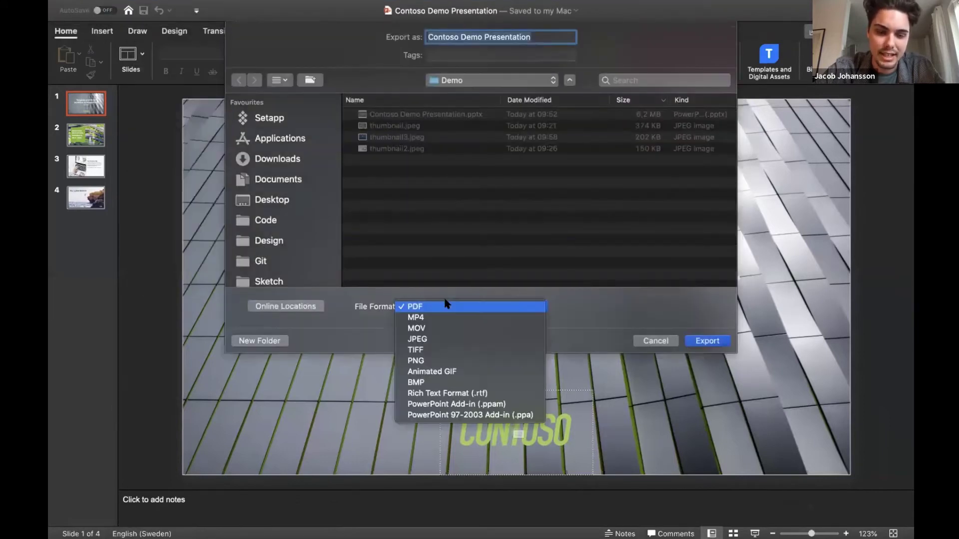
{"action": "left_click", "coordinate": [435, 335]}
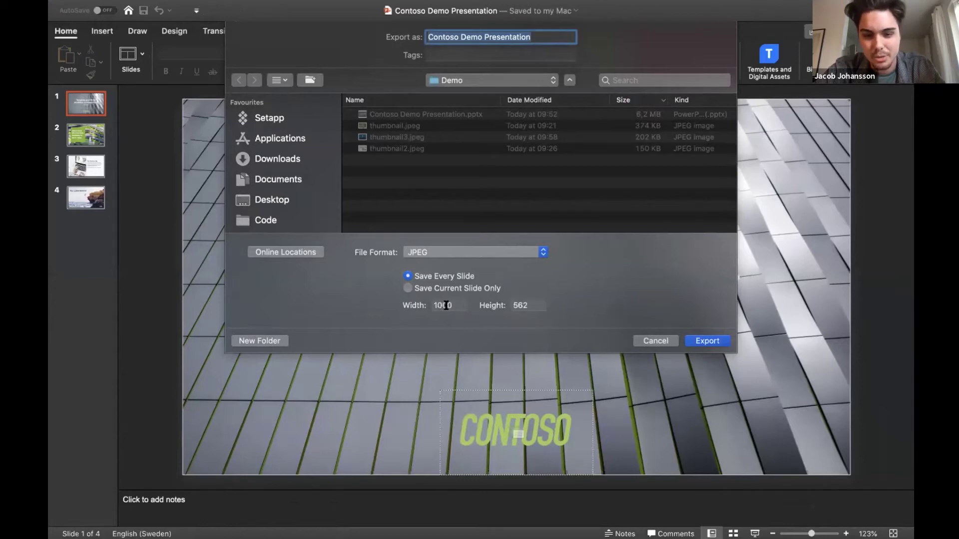
{"action": "left_click", "coordinate": [705, 339]}
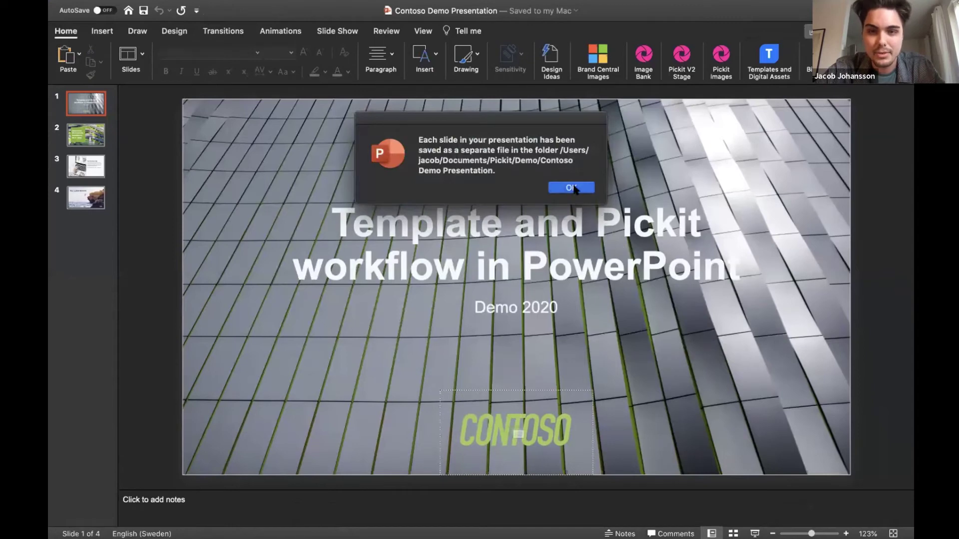
{"action": "left_click", "coordinate": [574, 186]}
{"action": "key", "text": "super+Tab"}
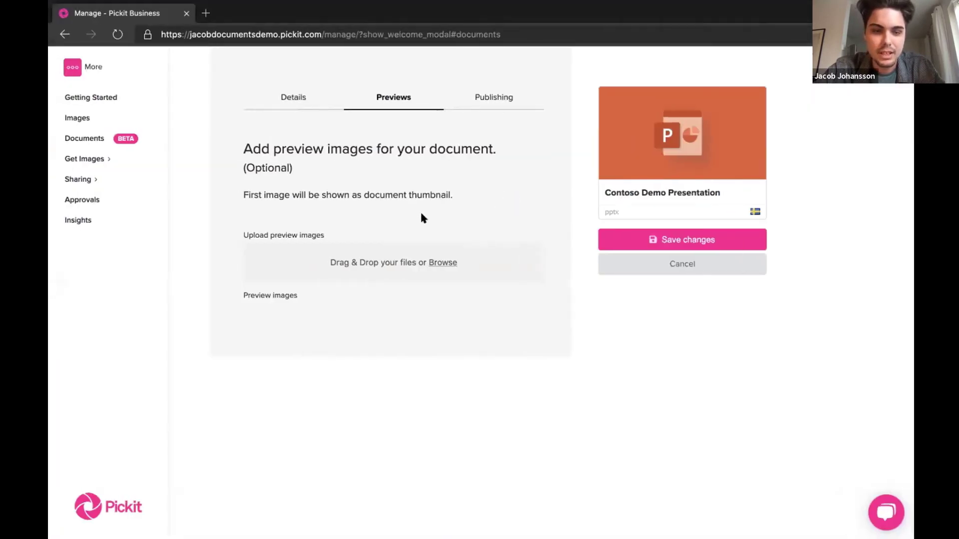
- Upload Slide1–Slide4.jpeg from the Contoso Demo Presentation folder as preview images
{"action": "left_click", "coordinate": [442, 263]}
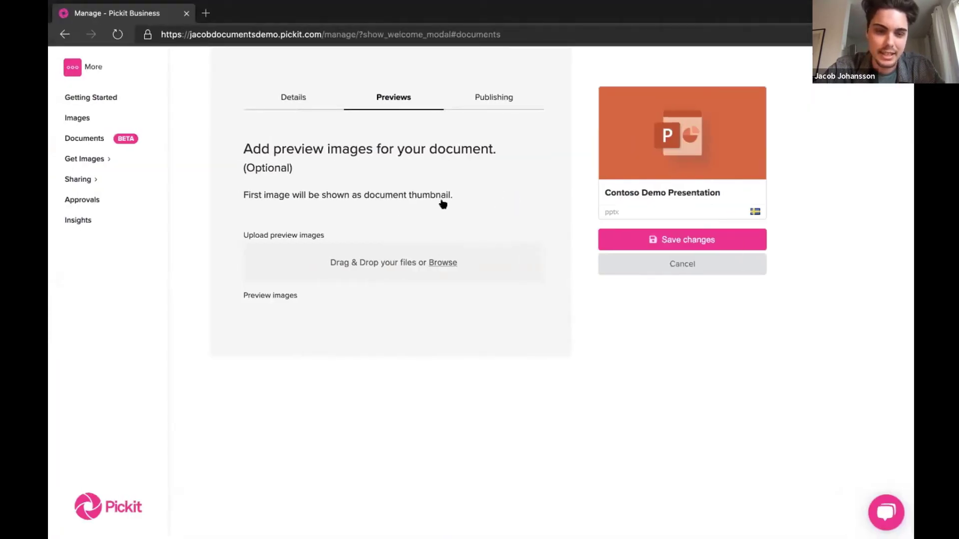
{"action": "left_click", "coordinate": [363, 93]}
{"action": "left_click", "coordinate": [364, 91]}
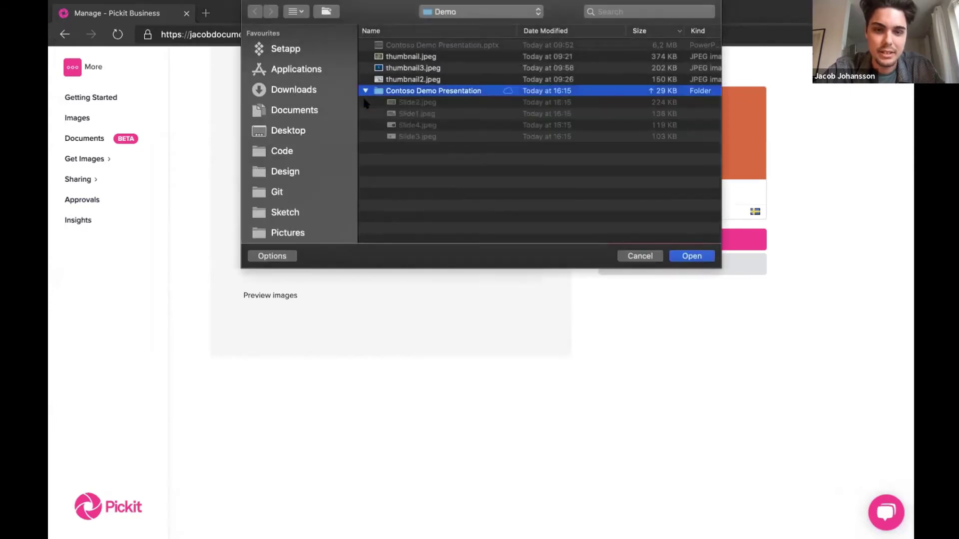
{"action": "left_click_drag", "start_coordinate": [367, 102], "coordinate": [367, 144]}
{"action": "left_click", "coordinate": [692, 257]}
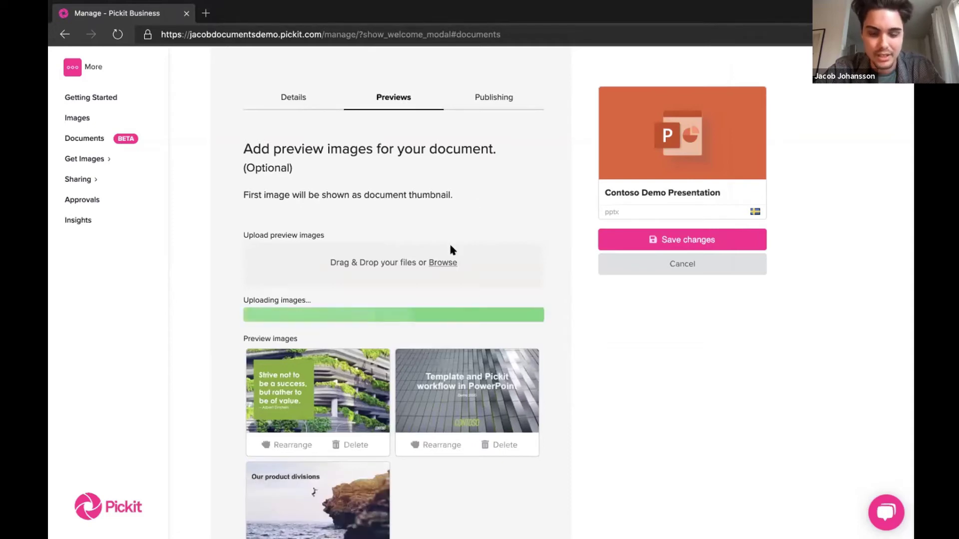
{"action": "scroll", "coordinate": [450, 247], "scroll_direction": "down", "scroll_amount": 3}
{"action": "scroll", "coordinate": [444, 255], "scroll_direction": "down", "scroll_amount": 1}
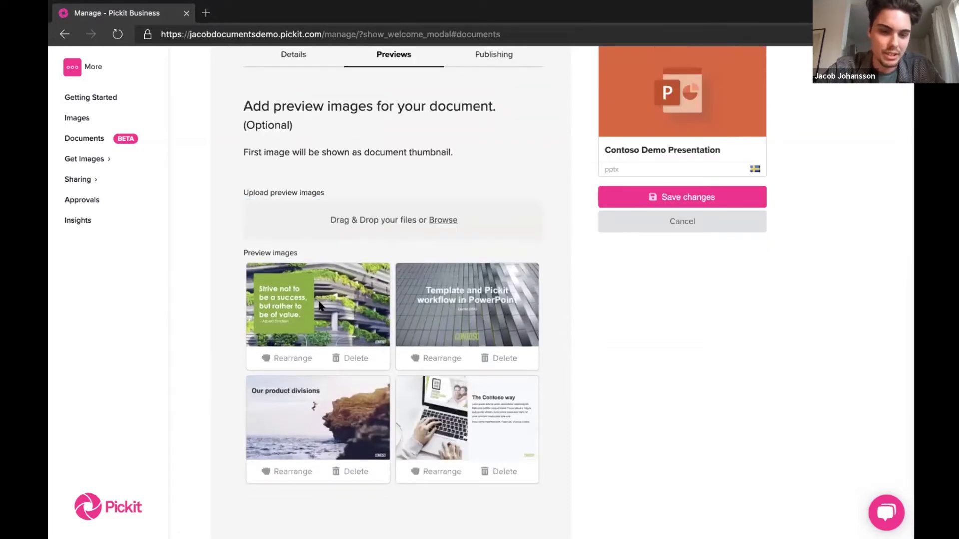
- Reorder the preview images so the title slide is first and Our product divisions third
{"action": "key", "text": "ctrl+Right"}
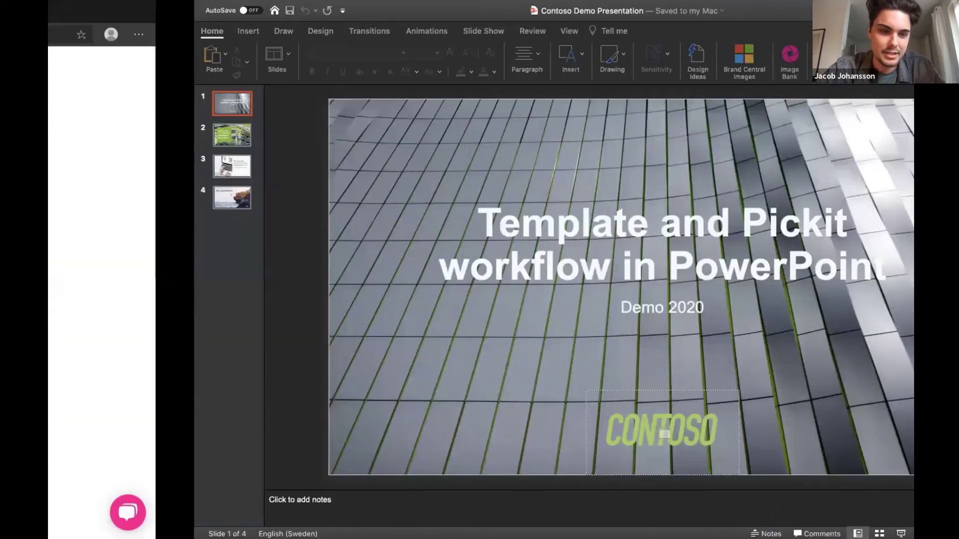
{"action": "key", "text": "ctrl+Left"}
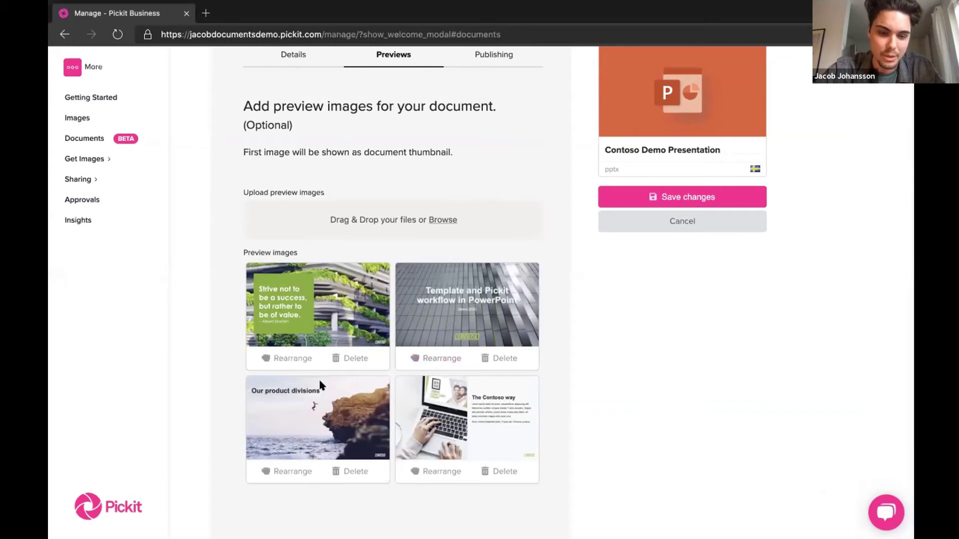
{"action": "left_click_drag", "start_coordinate": [417, 355], "coordinate": [325, 302]}
{"action": "left_click_drag", "start_coordinate": [283, 469], "coordinate": [433, 291]}
{"action": "left_click_drag", "start_coordinate": [434, 356], "coordinate": [292, 442]}
{"action": "scroll", "coordinate": [488, 242], "scroll_direction": "up", "scroll_amount": 2}
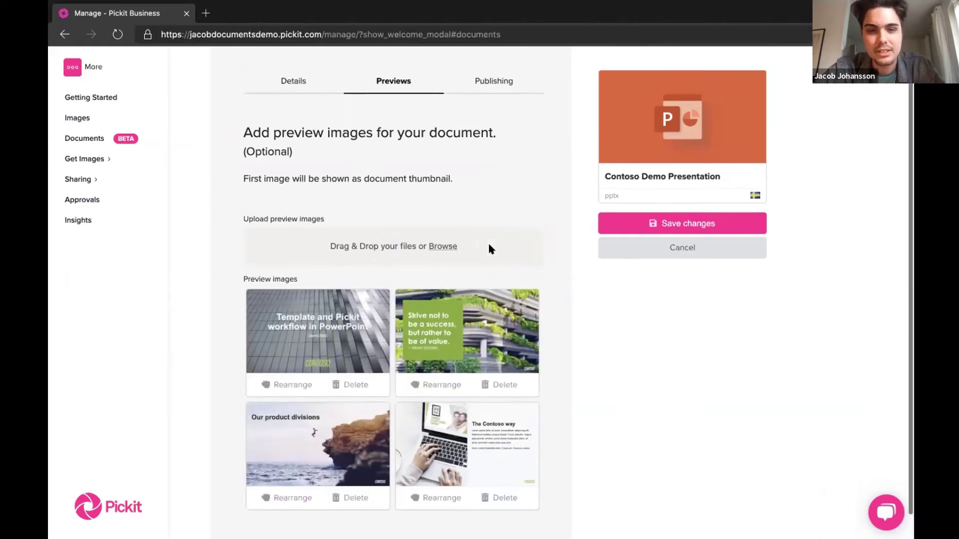
{"action": "left_click", "coordinate": [482, 97]}
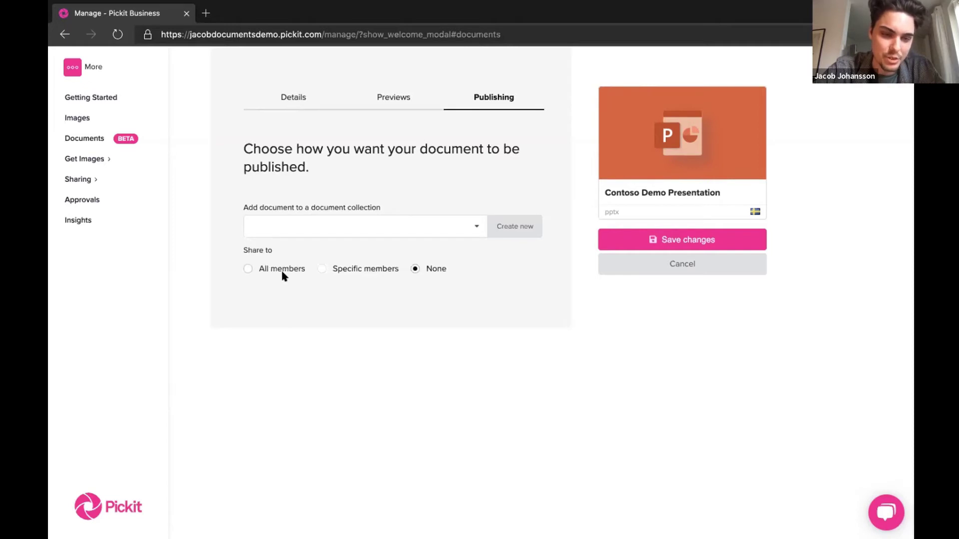
- Share the document with two members found by searching 'demo', then save the changes
{"action": "left_click", "coordinate": [350, 269]}
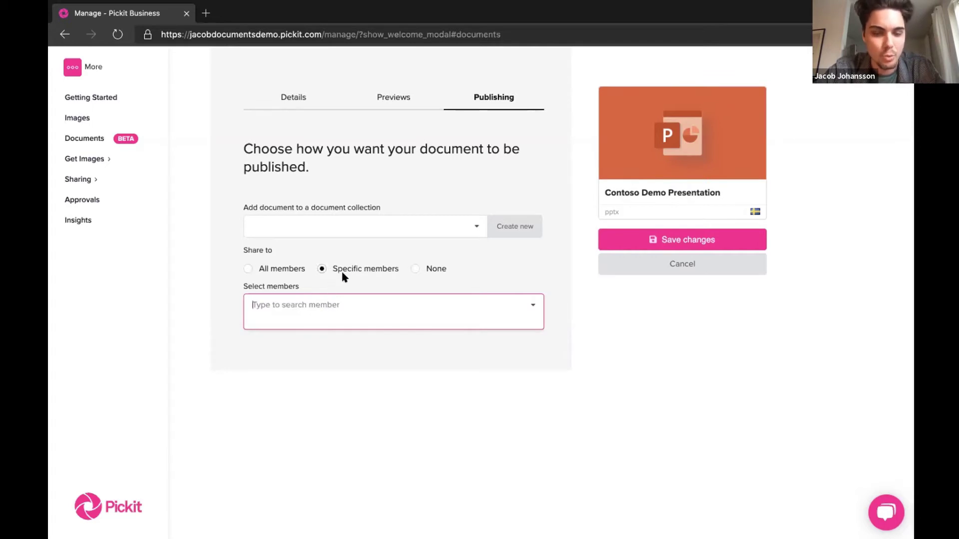
{"action": "left_click", "coordinate": [341, 279]}
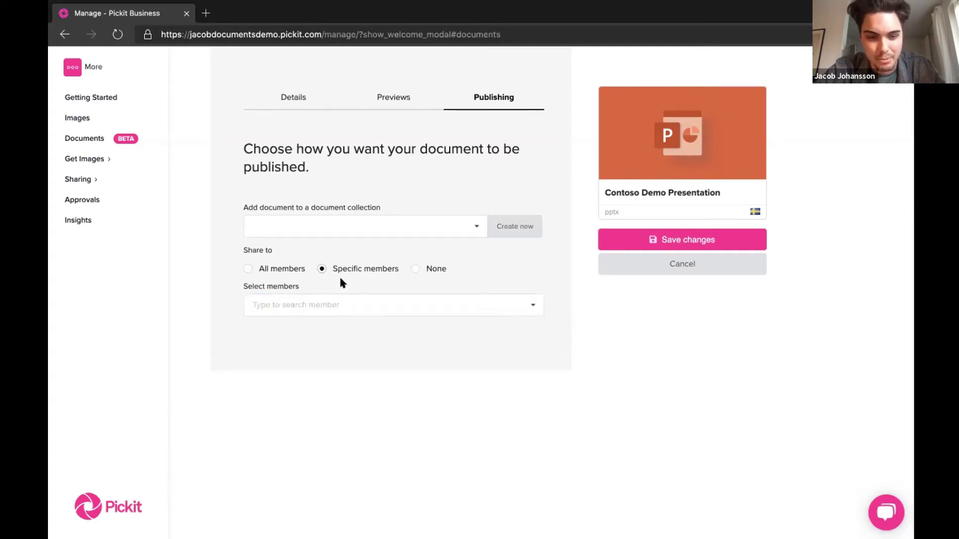
{"action": "left_click", "coordinate": [332, 301]}
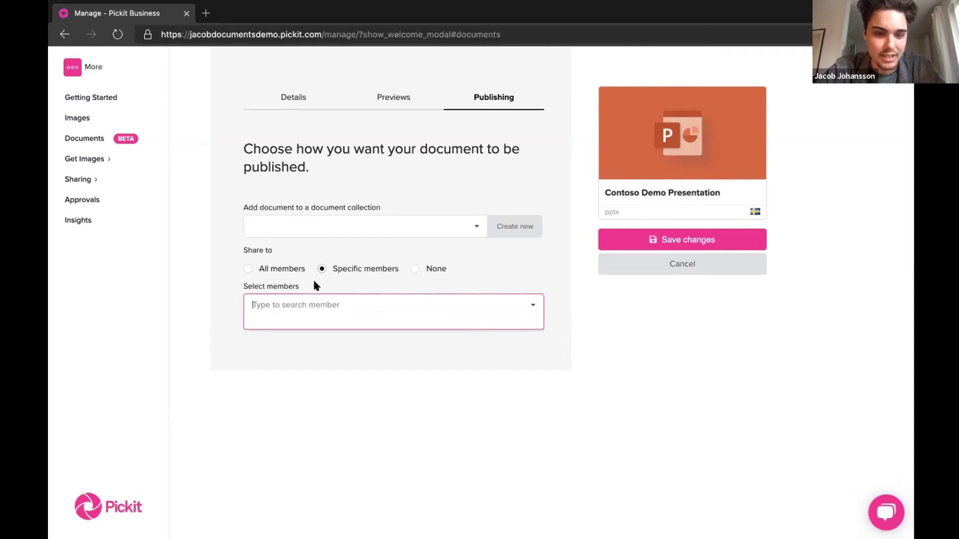
{"action": "type", "text": "demo"}
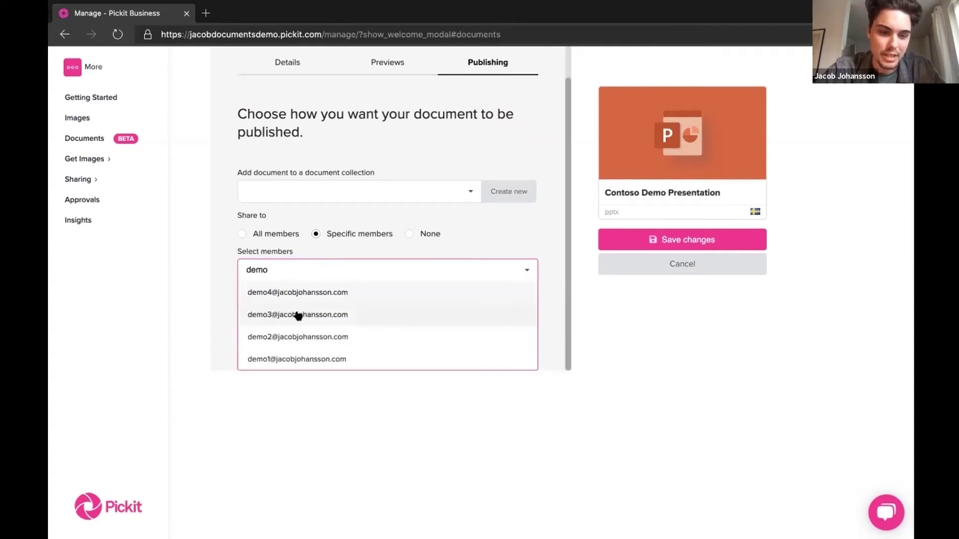
{"action": "left_click", "coordinate": [298, 316]}
{"action": "left_click", "coordinate": [316, 316]}
{"action": "left_click", "coordinate": [369, 265]}
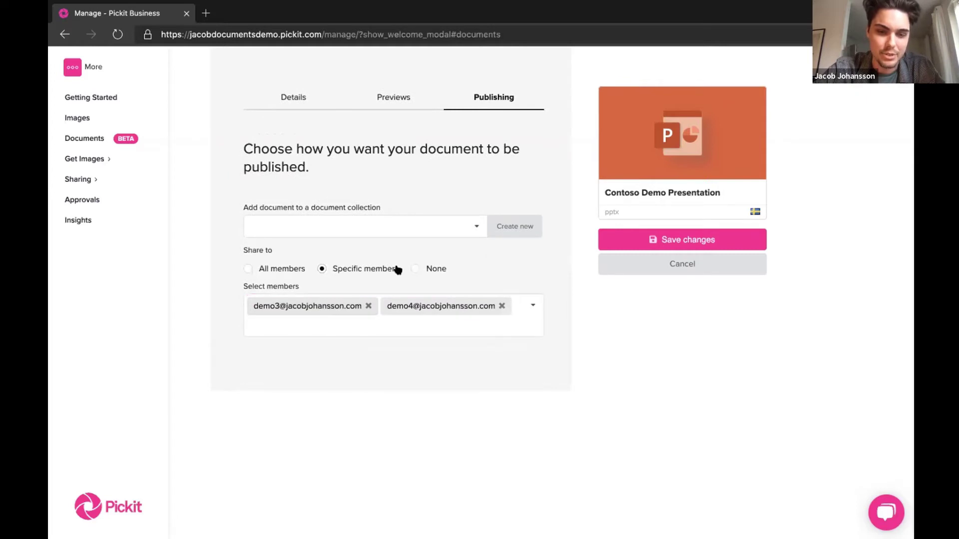
{"action": "left_click", "coordinate": [404, 98]}
{"action": "left_click", "coordinate": [462, 98]}
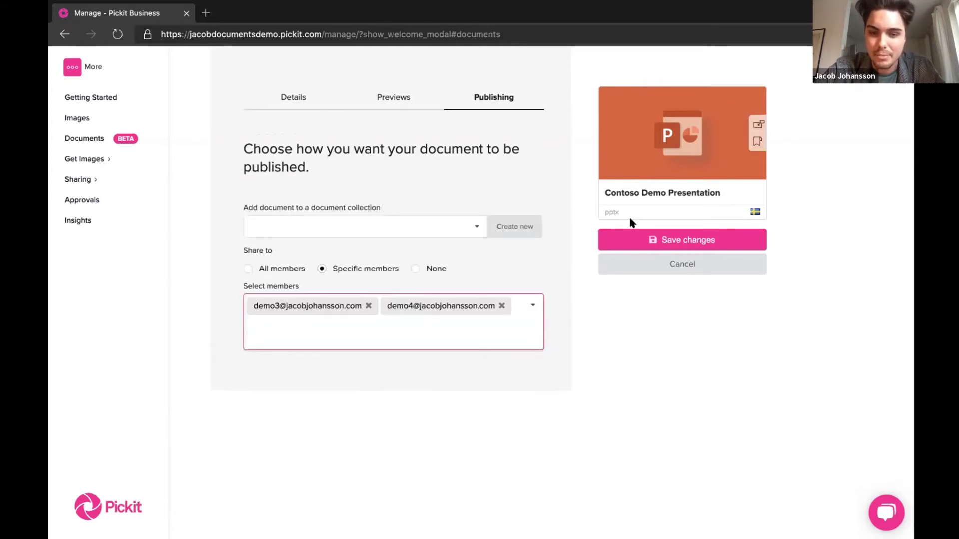
{"action": "left_click", "coordinate": [652, 239]}
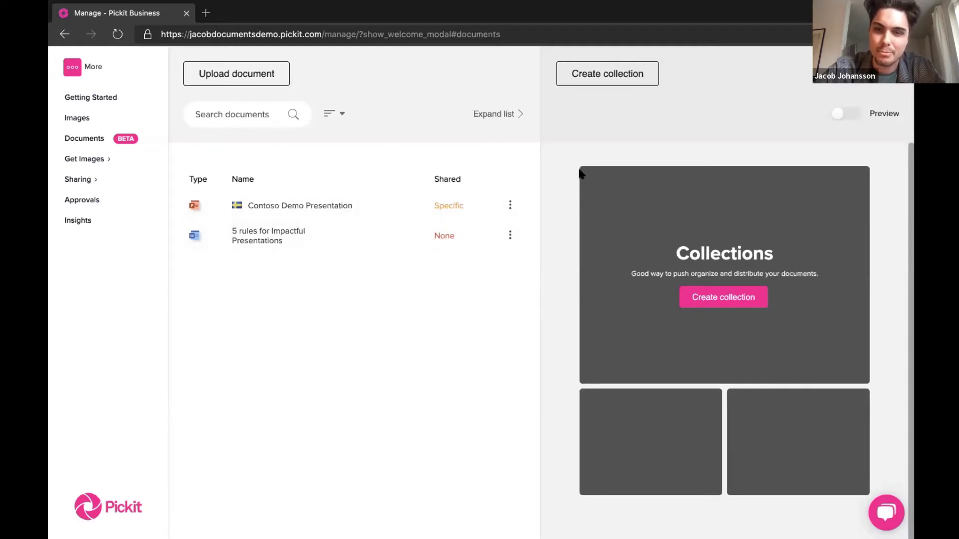
- Start a collection named Collection A with thumbnail.jpeg from Documents > Pickit > Demo as its thumbnail
{"action": "left_click", "coordinate": [629, 76]}
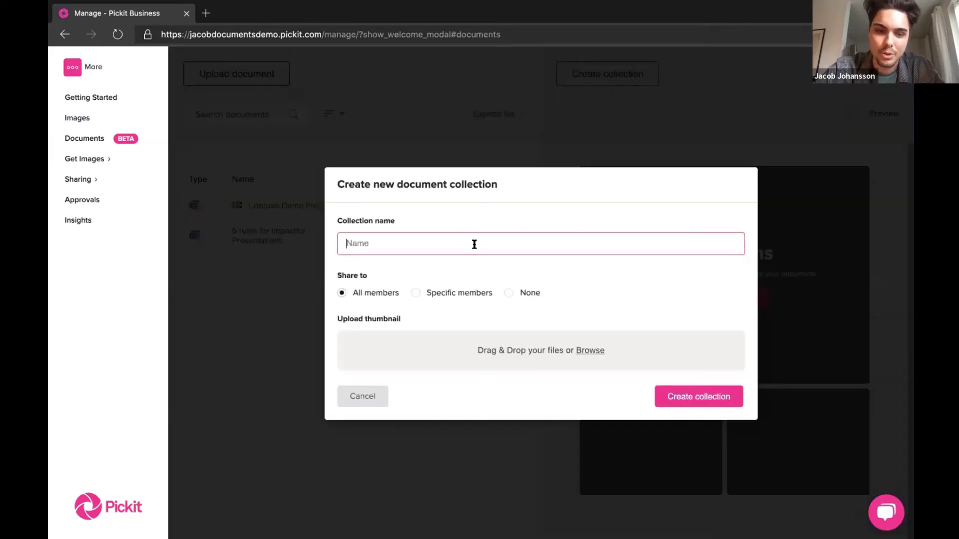
{"action": "type", "text": "Collection A"}
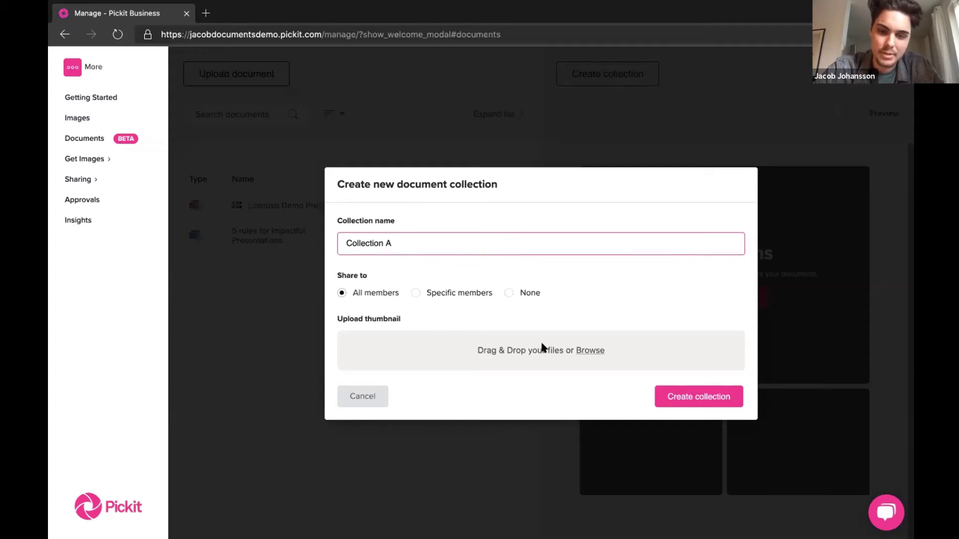
{"action": "left_click", "coordinate": [579, 346]}
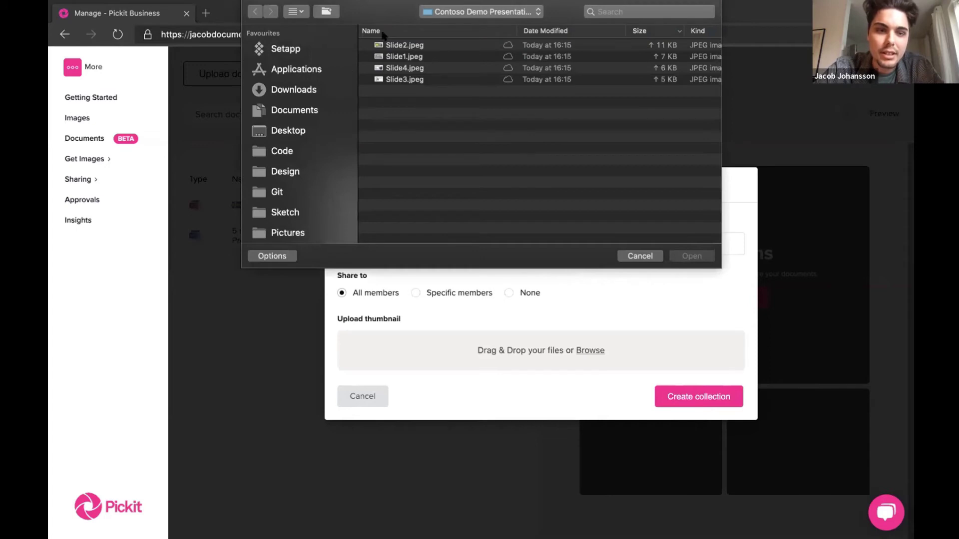
{"action": "left_click", "coordinate": [315, 111]}
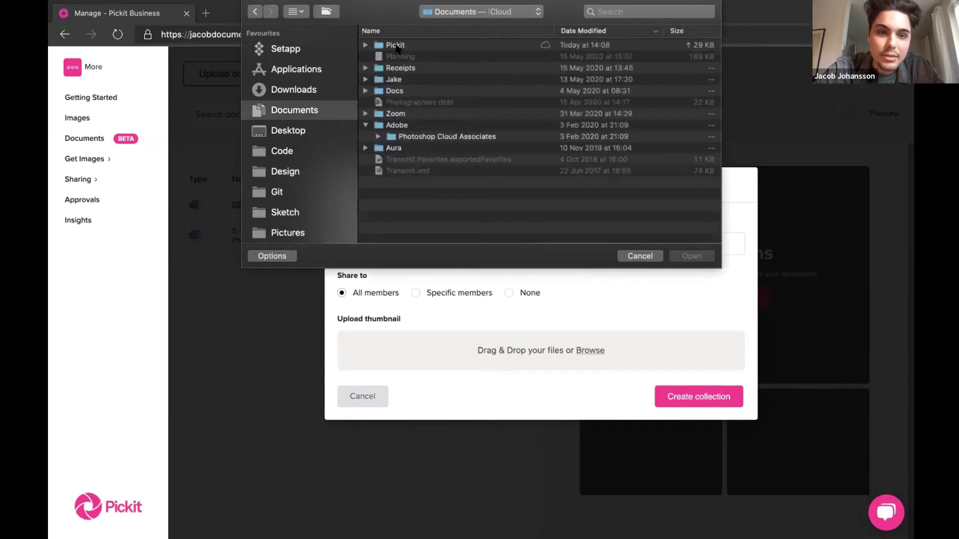
{"action": "left_click", "coordinate": [395, 46]}
{"action": "double_click", "coordinate": [397, 46]}
{"action": "scroll", "coordinate": [407, 206], "scroll_direction": "down", "scroll_amount": 5}
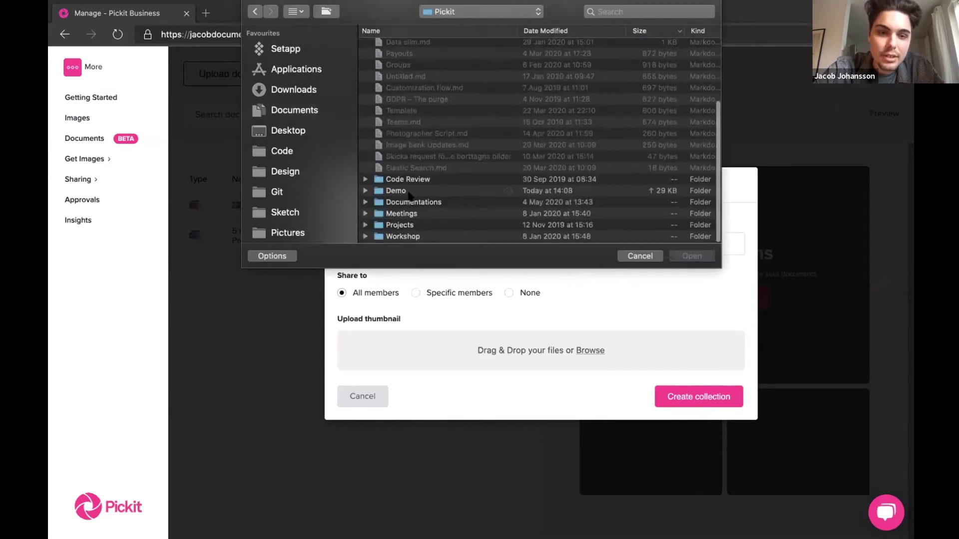
{"action": "double_click", "coordinate": [408, 193]}
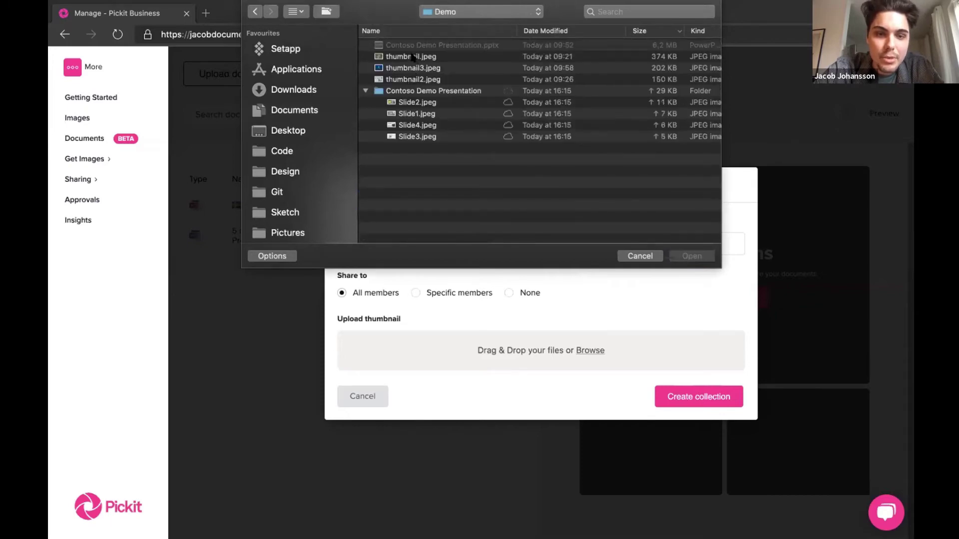
{"action": "left_click", "coordinate": [412, 57]}
{"action": "left_click", "coordinate": [365, 89]}
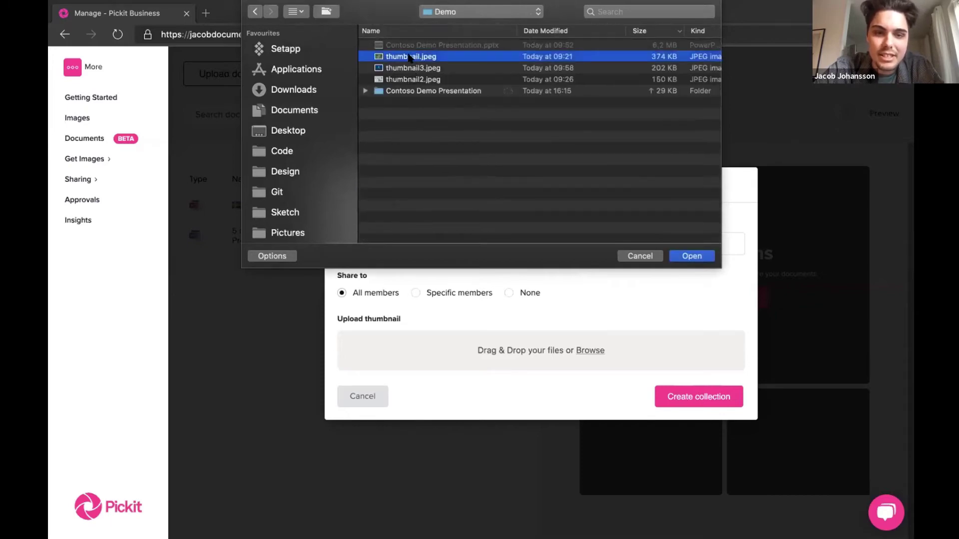
{"action": "double_click", "coordinate": [409, 58]}
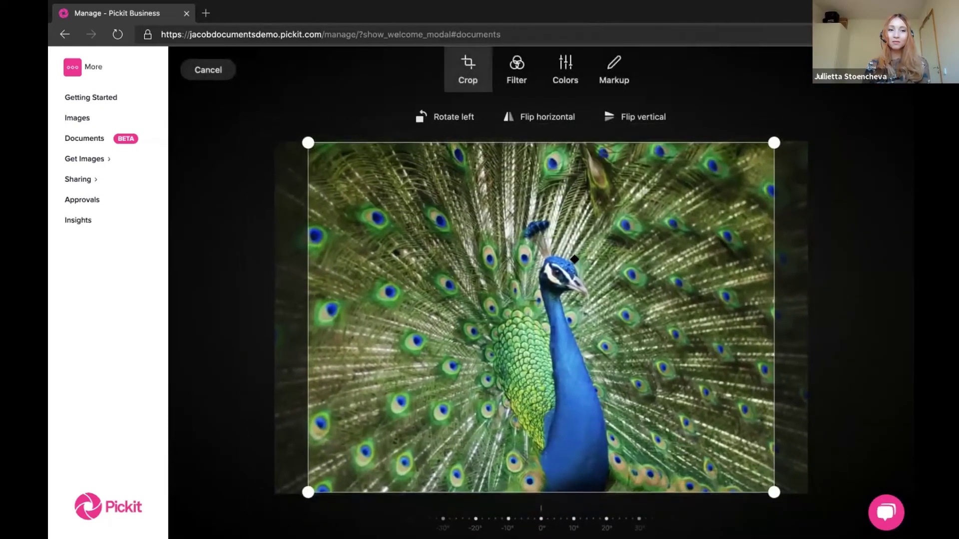
- Crop the peacock photo in from the top-right, look through Filter, Colors and Markup, then apply it
{"action": "left_click_drag", "start_coordinate": [757, 158], "coordinate": [726, 180]}
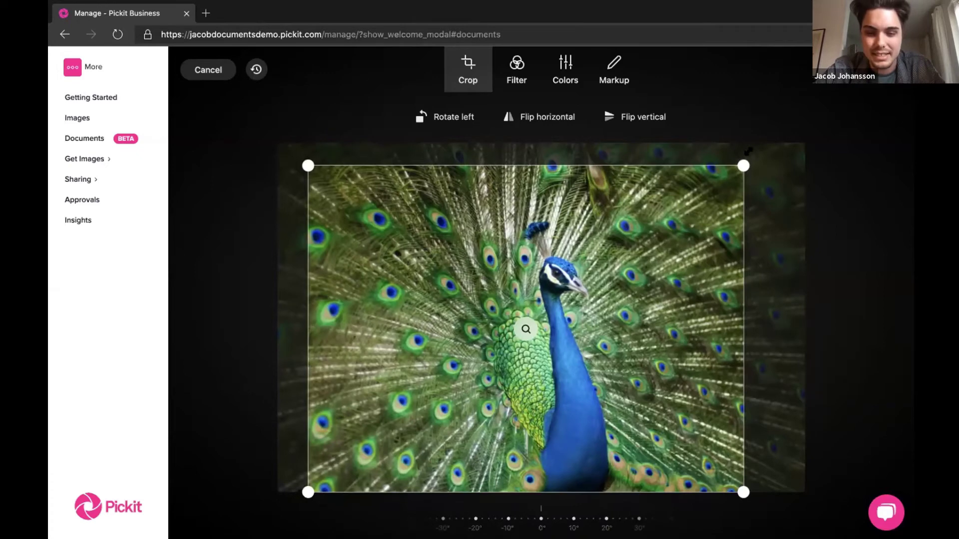
{"action": "left_click_drag", "start_coordinate": [743, 165], "coordinate": [699, 199]}
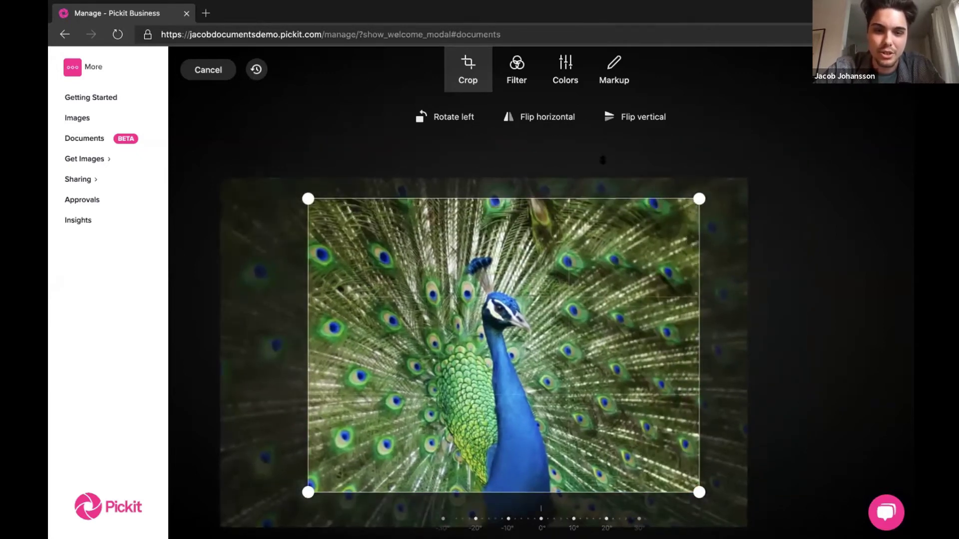
{"action": "left_click", "coordinate": [516, 70]}
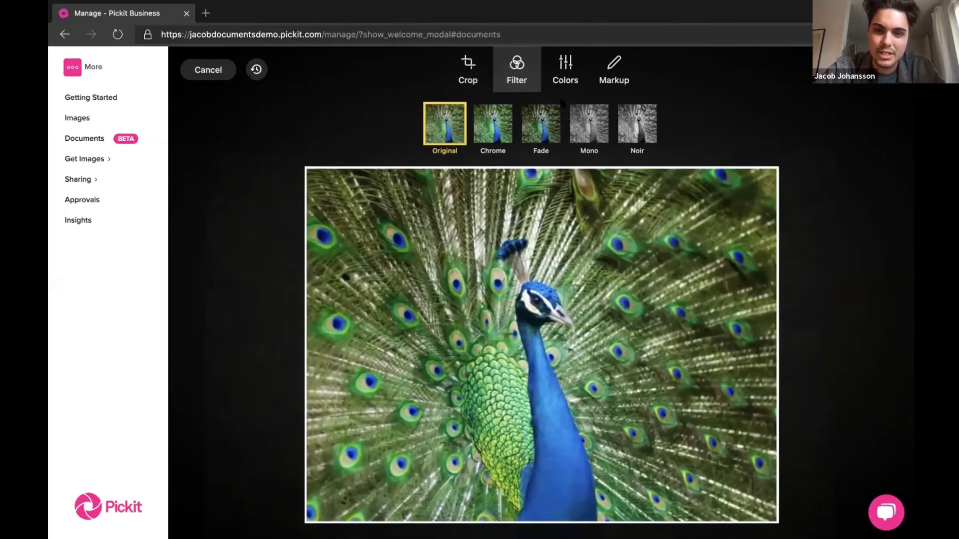
{"action": "left_click", "coordinate": [565, 73]}
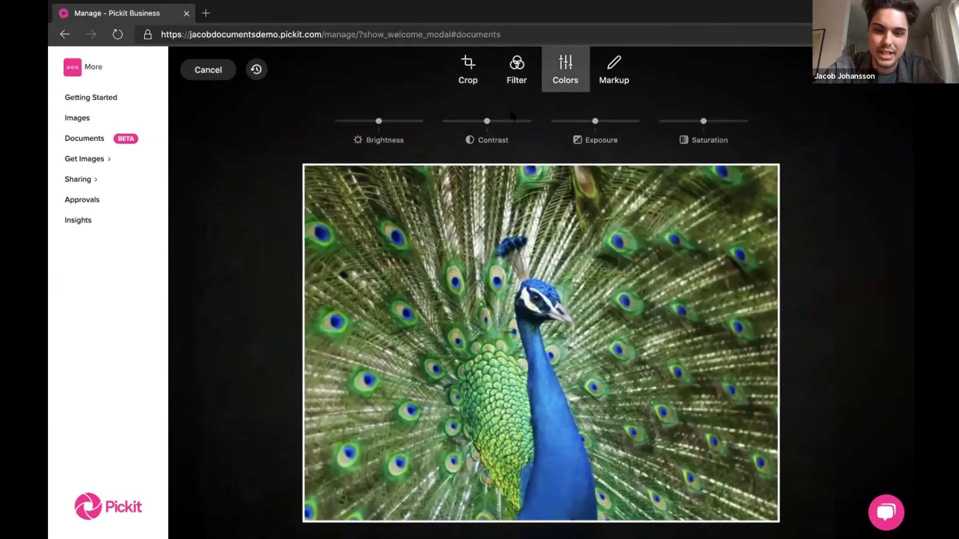
{"action": "left_click", "coordinate": [614, 69]}
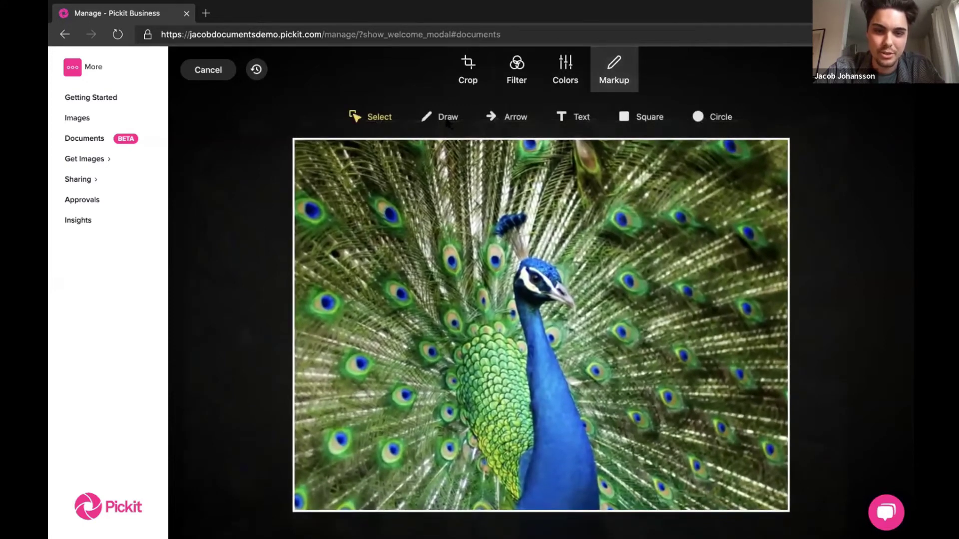
{"action": "left_click", "coordinate": [469, 72]}
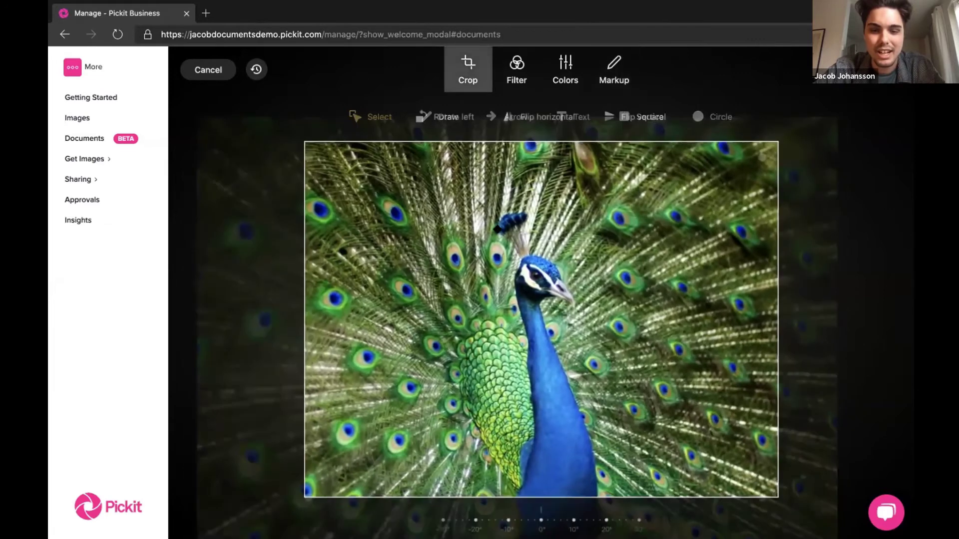
{"action": "left_click_drag", "start_coordinate": [774, 144], "coordinate": [754, 149]}
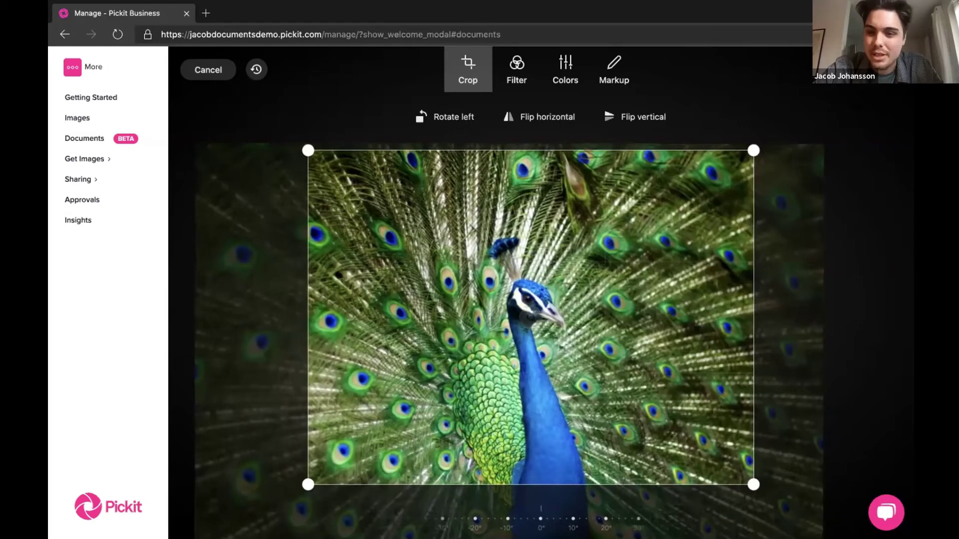
{"action": "left_click", "coordinate": [531, 318]}
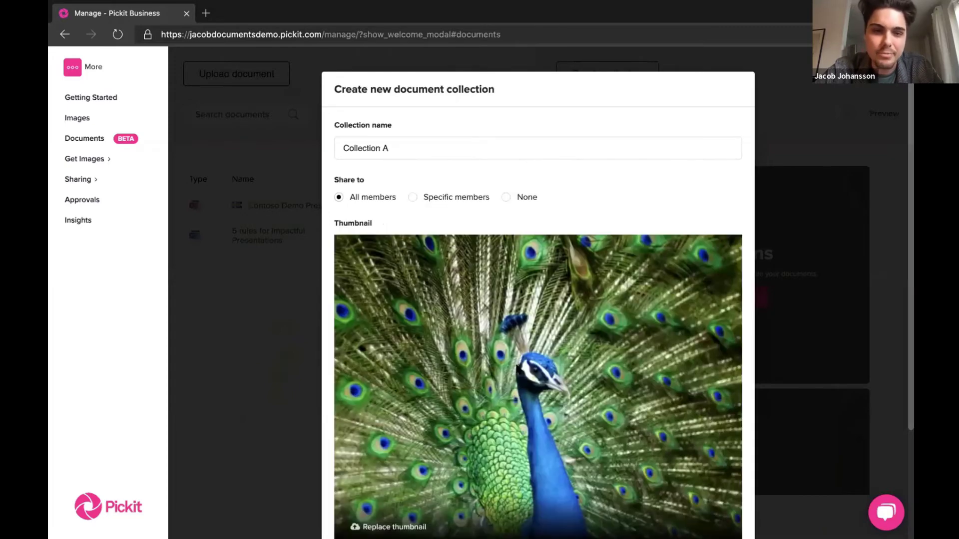
- Confirm Create collection so Collection A appears as a peacock-thumbnail card
{"action": "scroll", "coordinate": [535, 430], "scroll_direction": "down", "scroll_amount": 3}
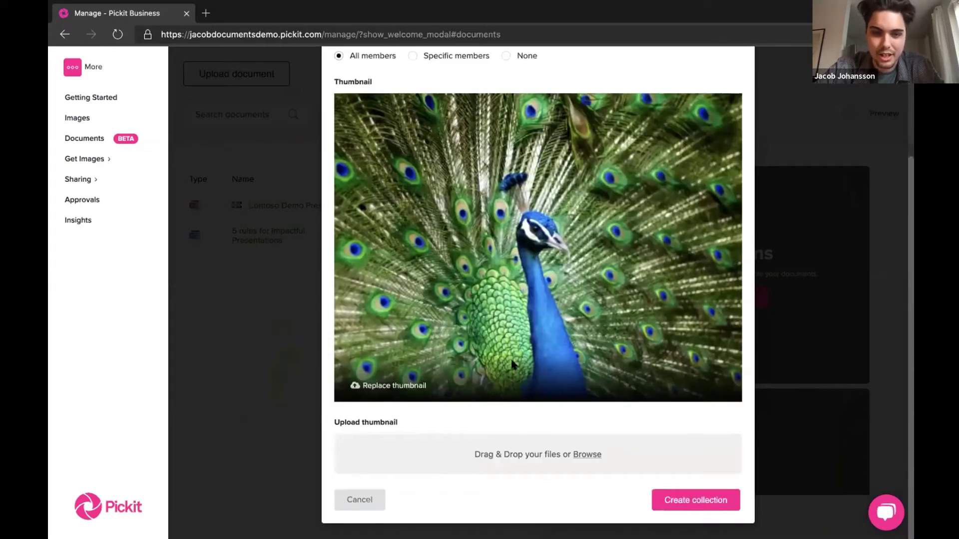
{"action": "scroll", "coordinate": [510, 358], "scroll_direction": "up", "scroll_amount": 3}
{"action": "scroll", "coordinate": [642, 458], "scroll_direction": "down", "scroll_amount": 3}
{"action": "left_click", "coordinate": [657, 497]}
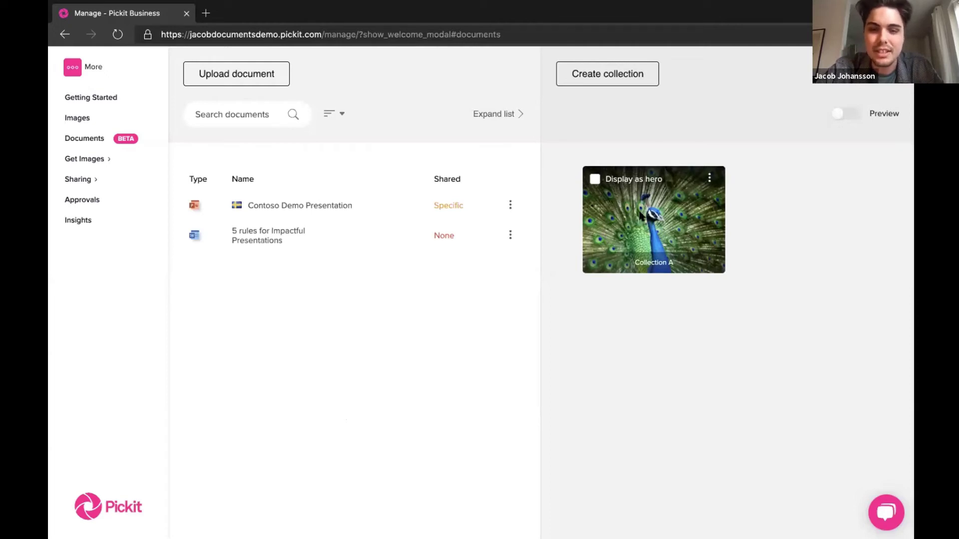
- Name a new collection Collection B and choose thumbnail2.jpeg as its thumbnail
{"action": "left_click", "coordinate": [620, 80]}
{"action": "type", "text": "Collection B"}
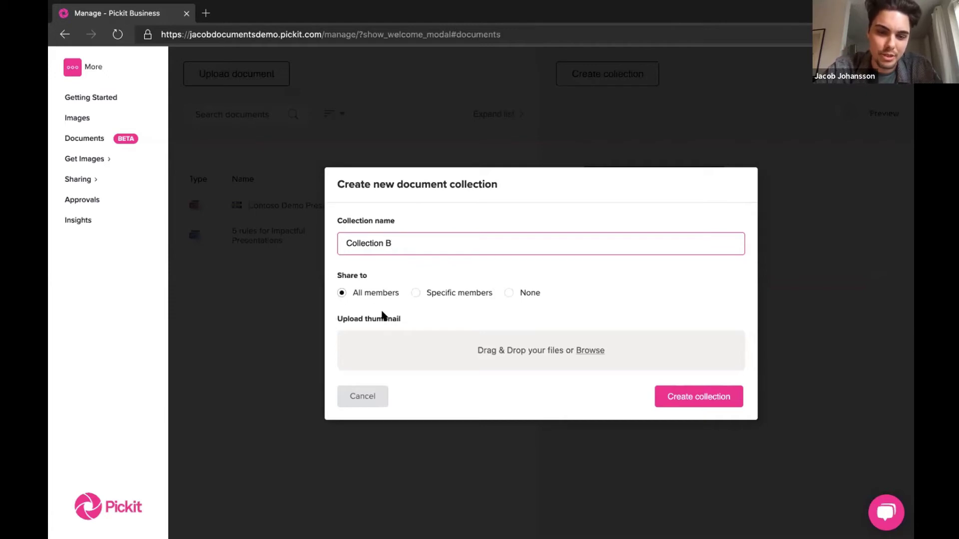
{"action": "left_click", "coordinate": [596, 351]}
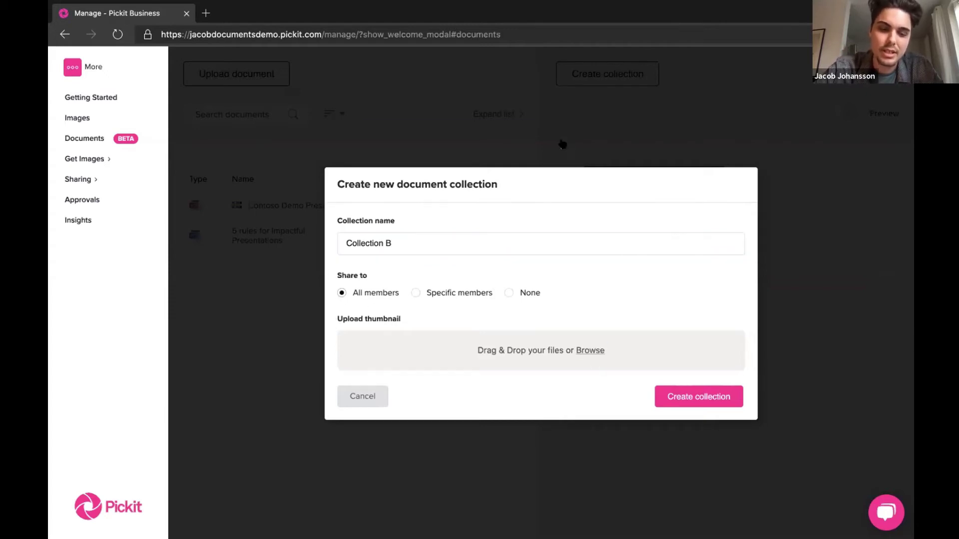
{"action": "double_click", "coordinate": [439, 81]}
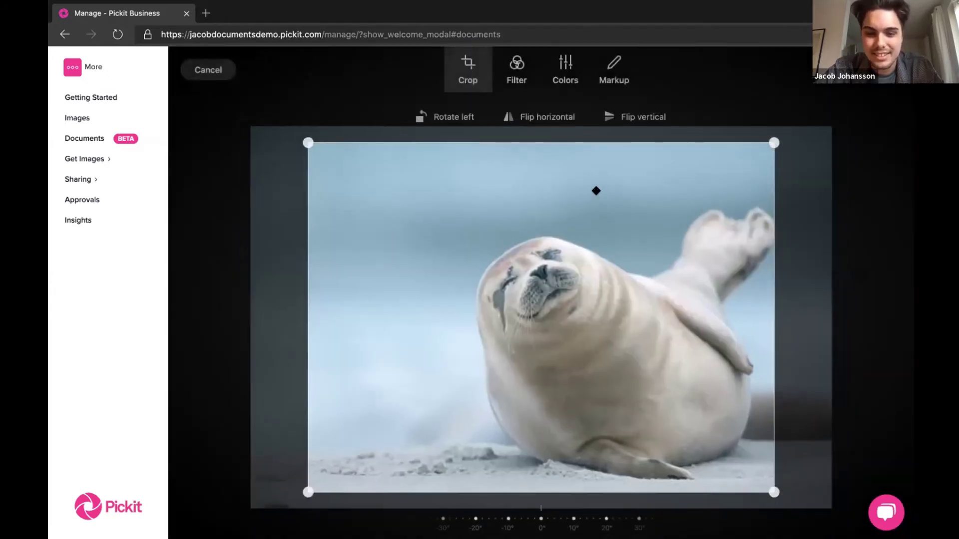
- Crop the seal photo, apply the Mono filter, and save it as the thumbnail
{"action": "left_click_drag", "start_coordinate": [774, 143], "coordinate": [739, 169]}
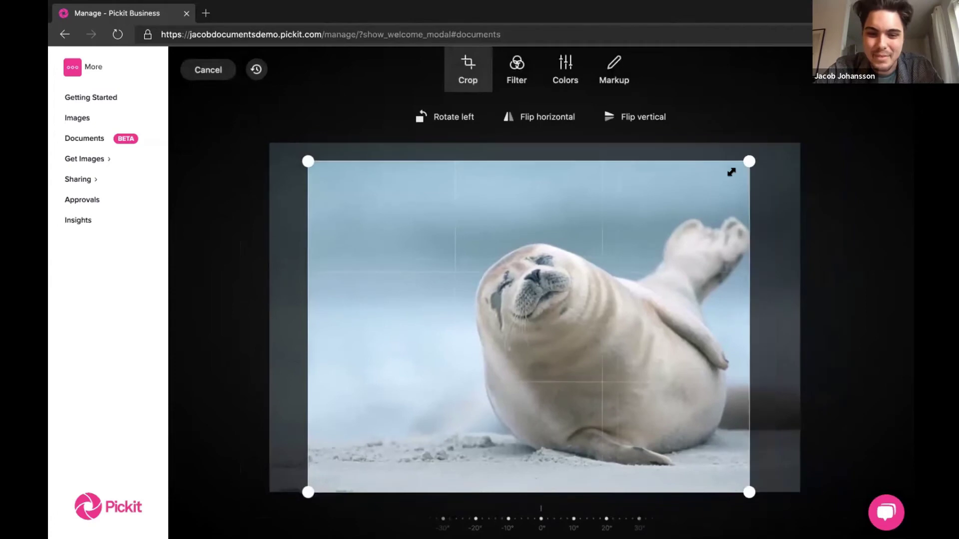
{"action": "left_click_drag", "start_coordinate": [682, 242], "coordinate": [673, 246]}
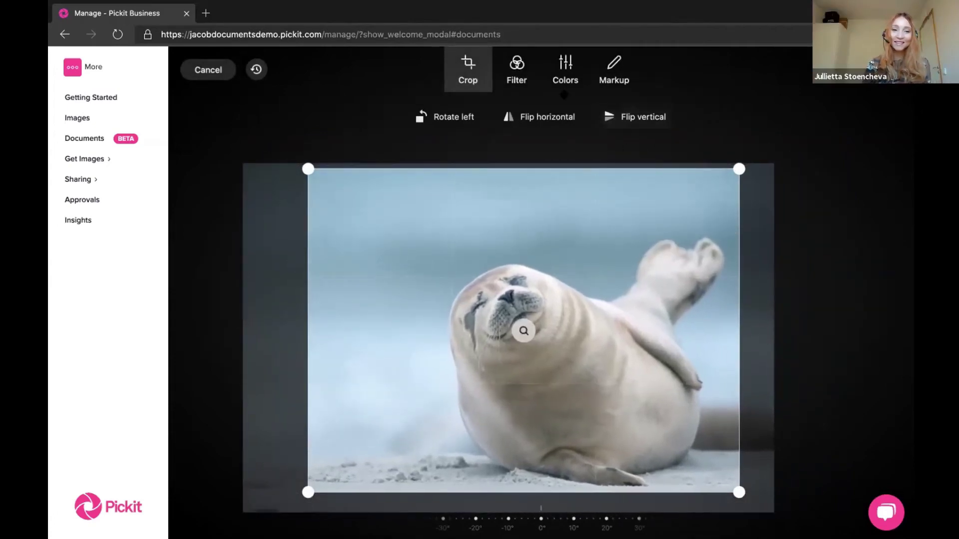
{"action": "left_click", "coordinate": [517, 80]}
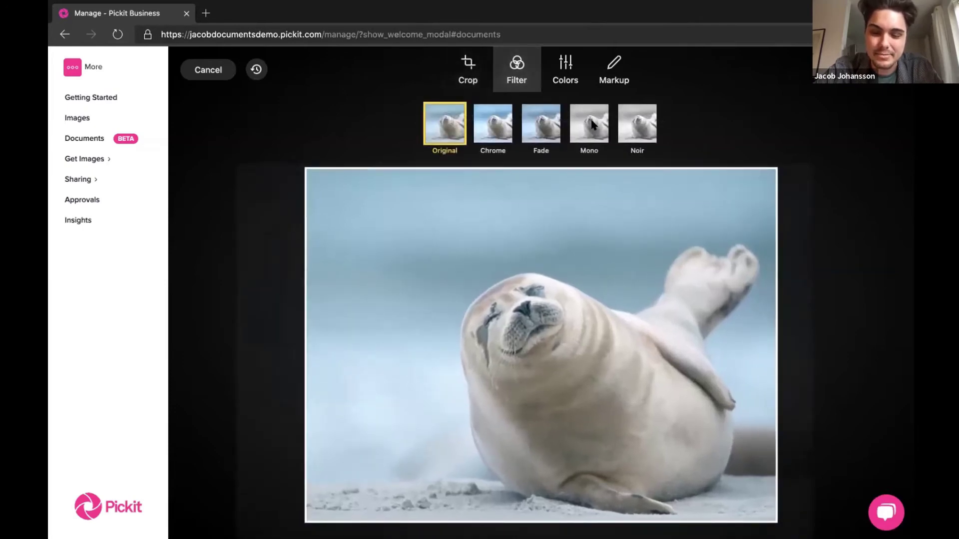
{"action": "left_click", "coordinate": [593, 132]}
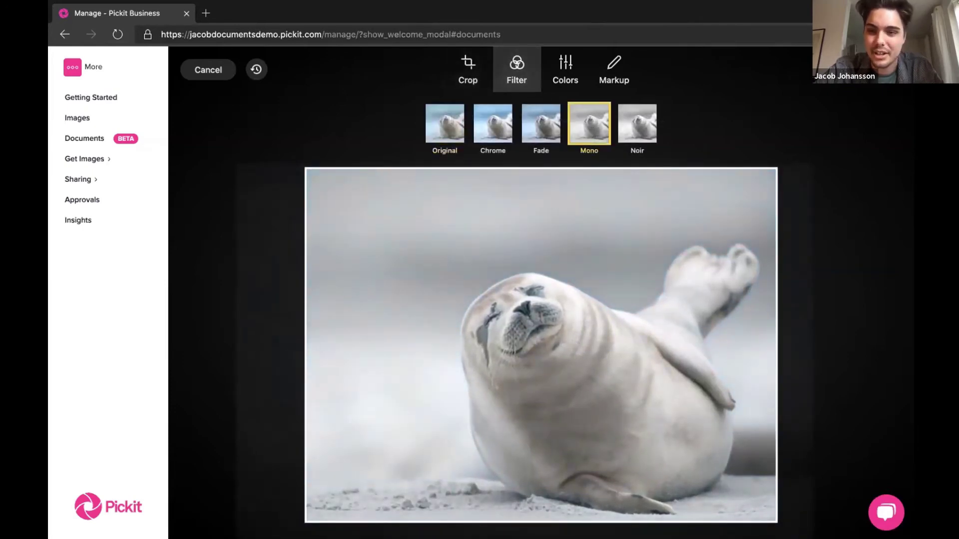
{"action": "left_click", "coordinate": [878, 69]}
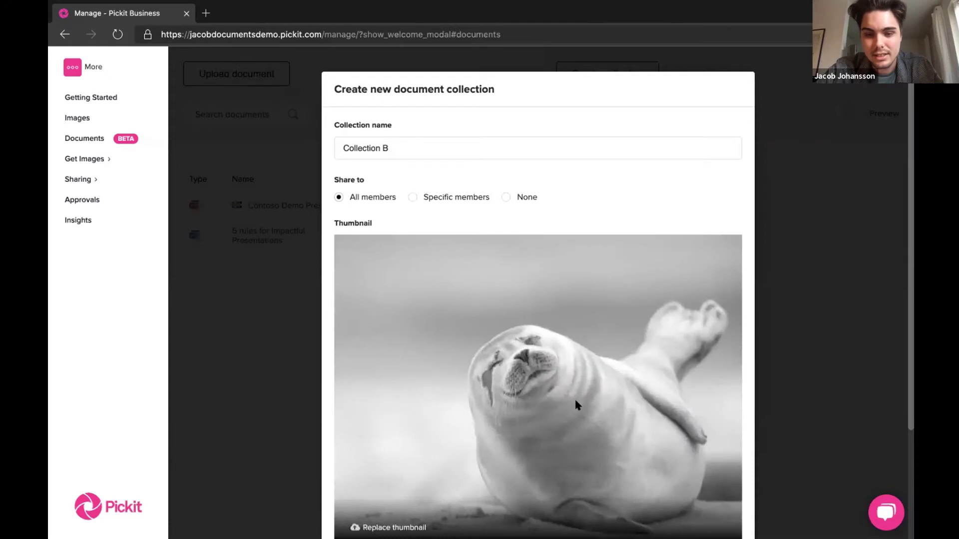
- Create Collection B and begin a third collection
{"action": "scroll", "coordinate": [577, 402], "scroll_direction": "down", "scroll_amount": 3}
{"action": "left_click", "coordinate": [676, 504]}
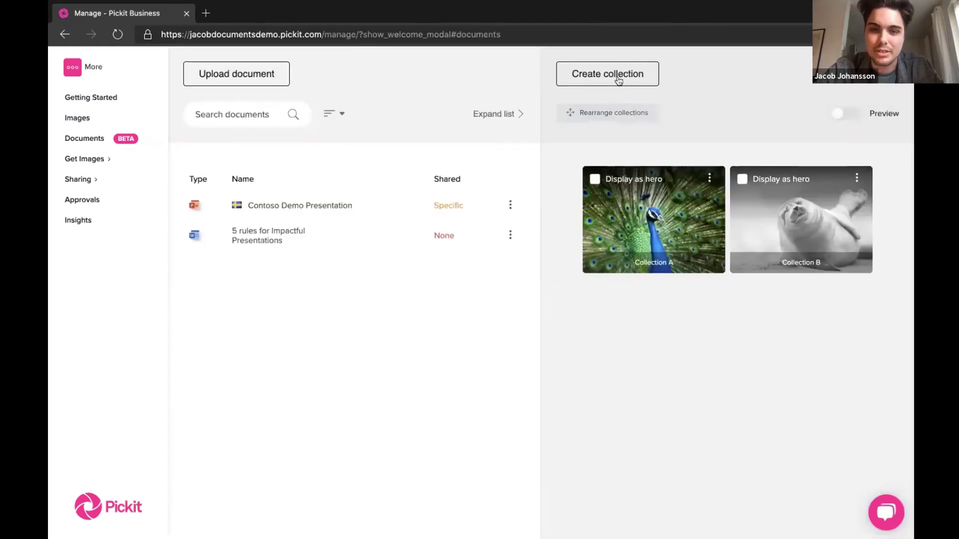
{"action": "left_click", "coordinate": [615, 74]}
- Create 'Important Collection' using thumbnail3.jpeg as its thumbnail
{"action": "type", "text": "Im"}
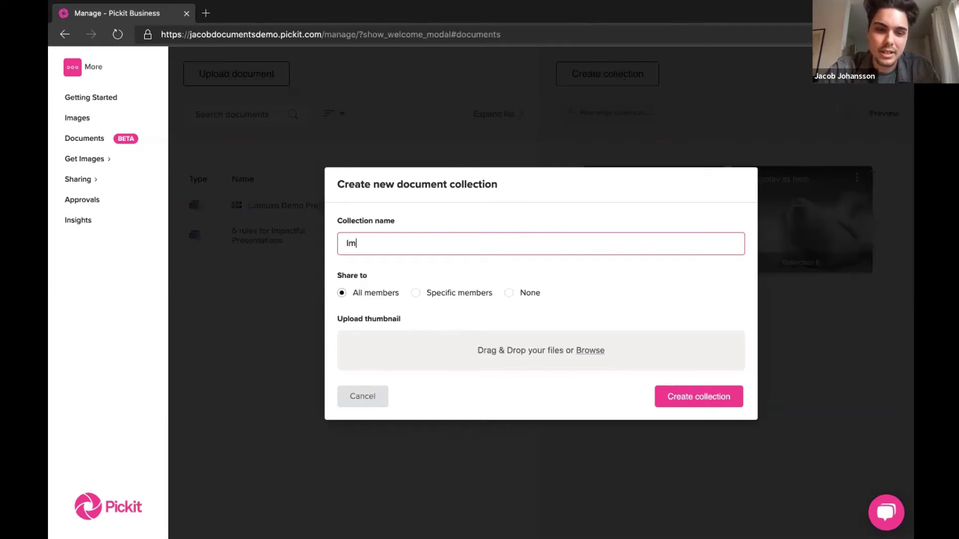
{"action": "type", "text": "portant Collection"}
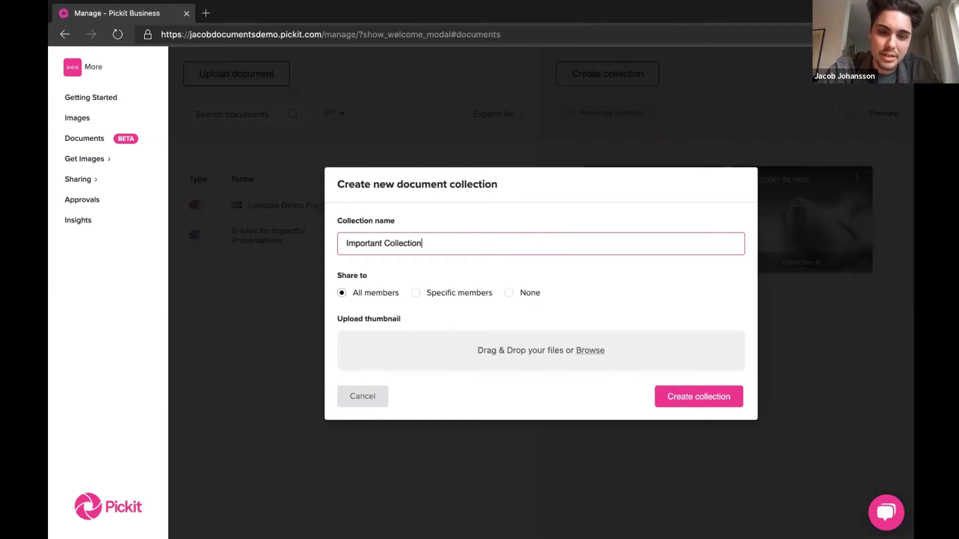
{"action": "left_click", "coordinate": [584, 351]}
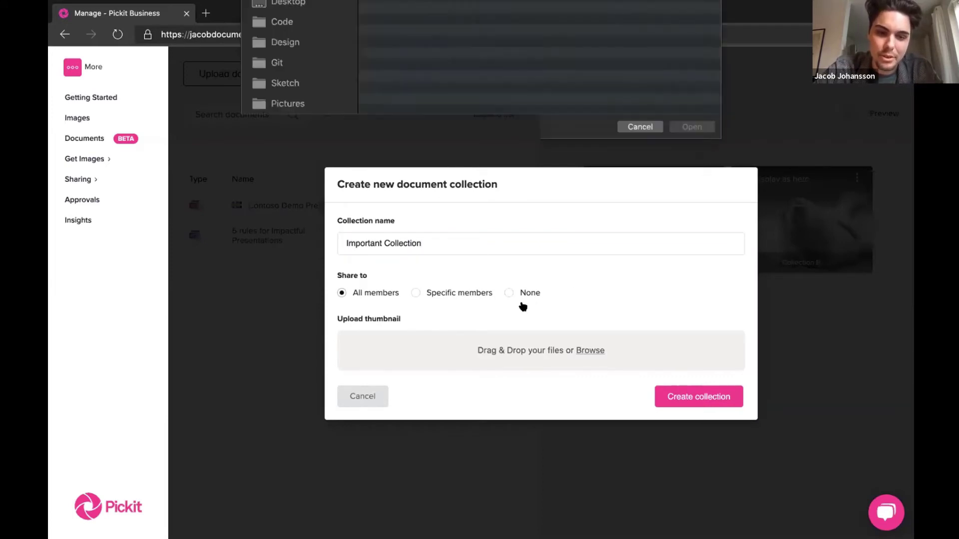
{"action": "left_click", "coordinate": [439, 68]}
{"action": "key", "text": "Return"}
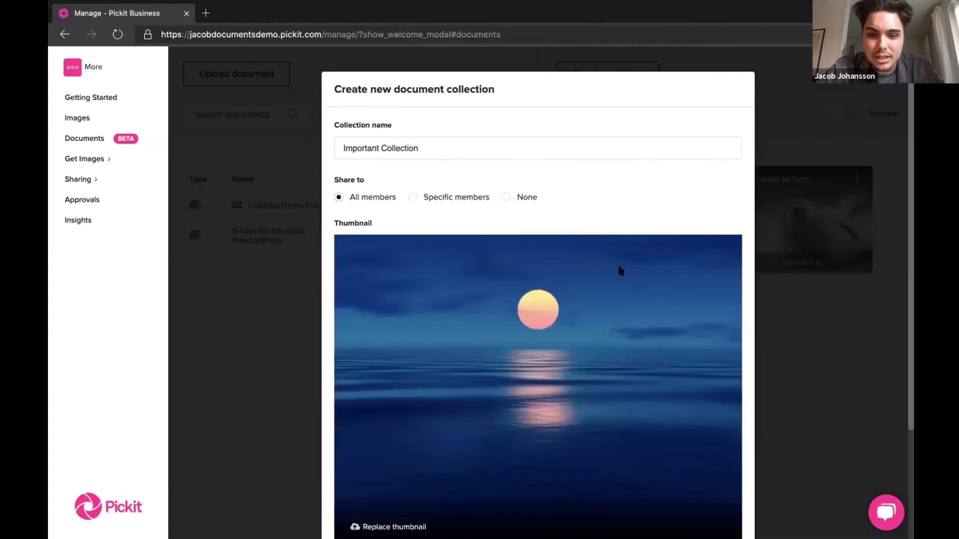
{"action": "scroll", "coordinate": [605, 421], "scroll_direction": "down", "scroll_amount": 3}
{"action": "left_click", "coordinate": [681, 498]}
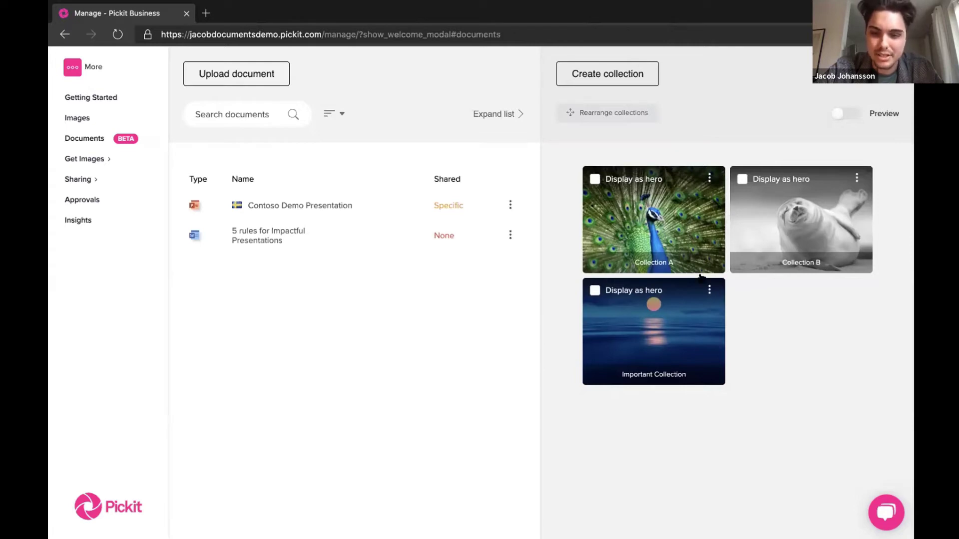
- Rearrange the collections, moving Important Collection ahead of Collection A, and confirm the order
{"action": "left_click", "coordinate": [618, 111]}
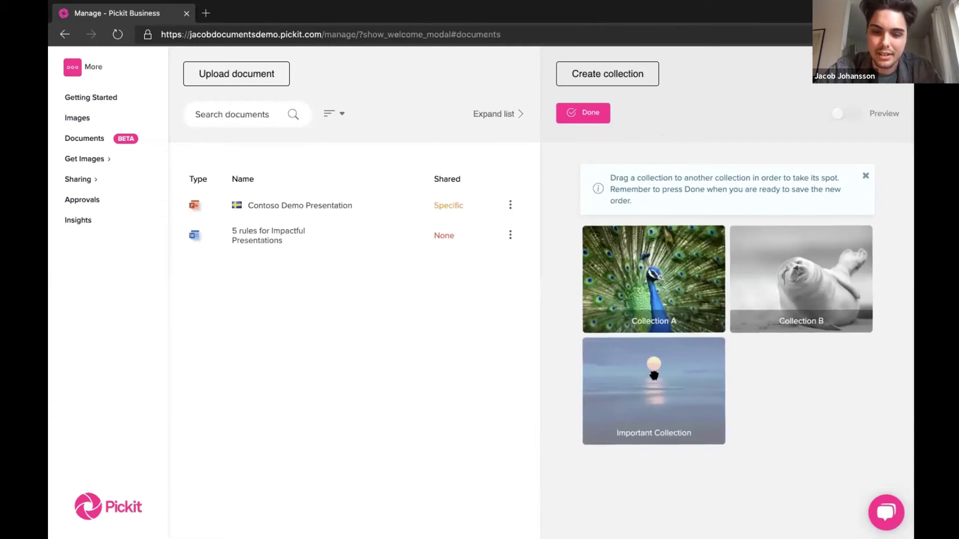
{"action": "left_click", "coordinate": [866, 175]}
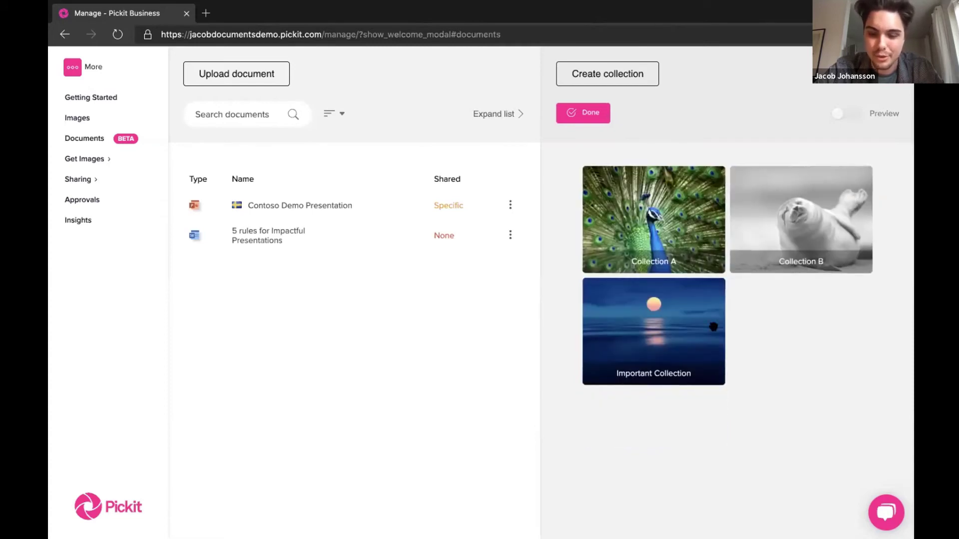
{"action": "left_click_drag", "start_coordinate": [649, 357], "coordinate": [664, 221]}
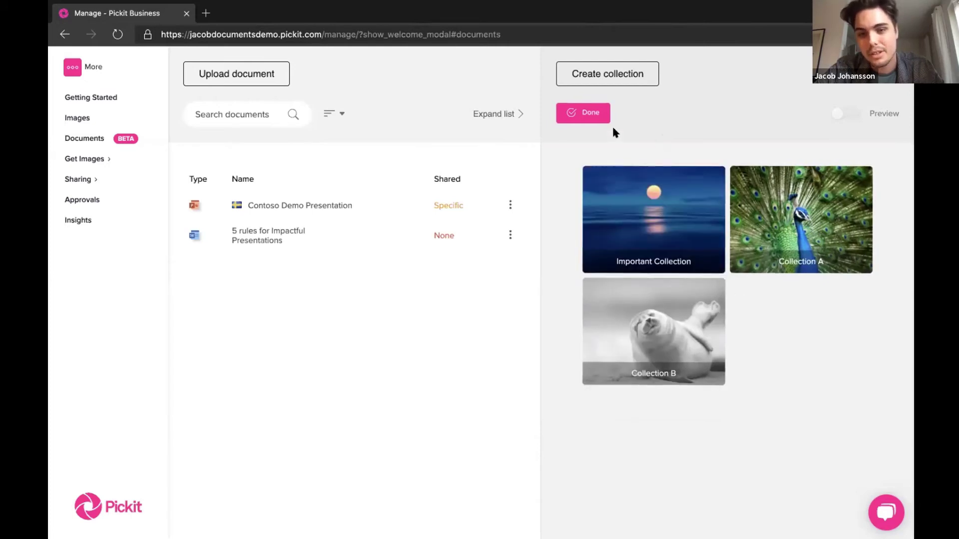
{"action": "left_click", "coordinate": [597, 114]}
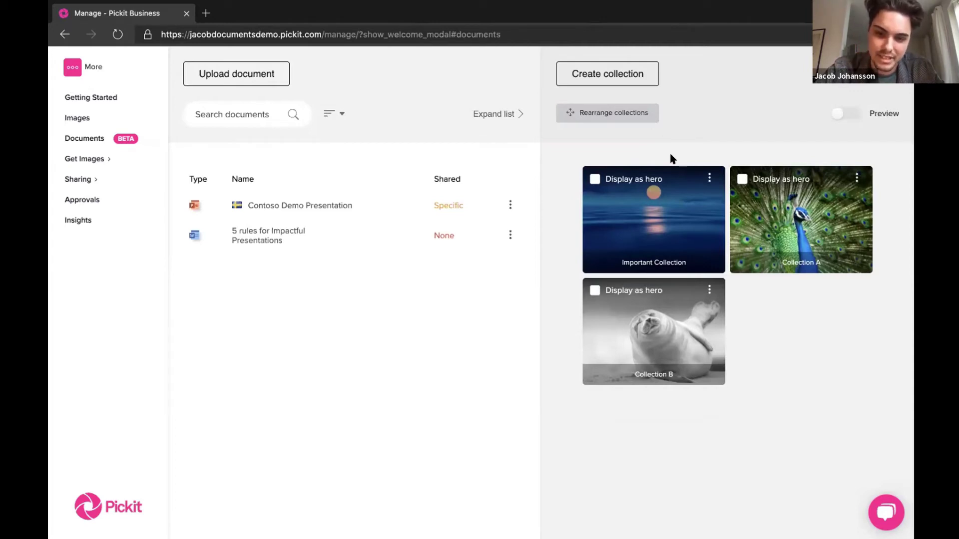
- Set Important Collection as the hero collection after briefly trying Collection B instead
{"action": "left_click", "coordinate": [594, 179]}
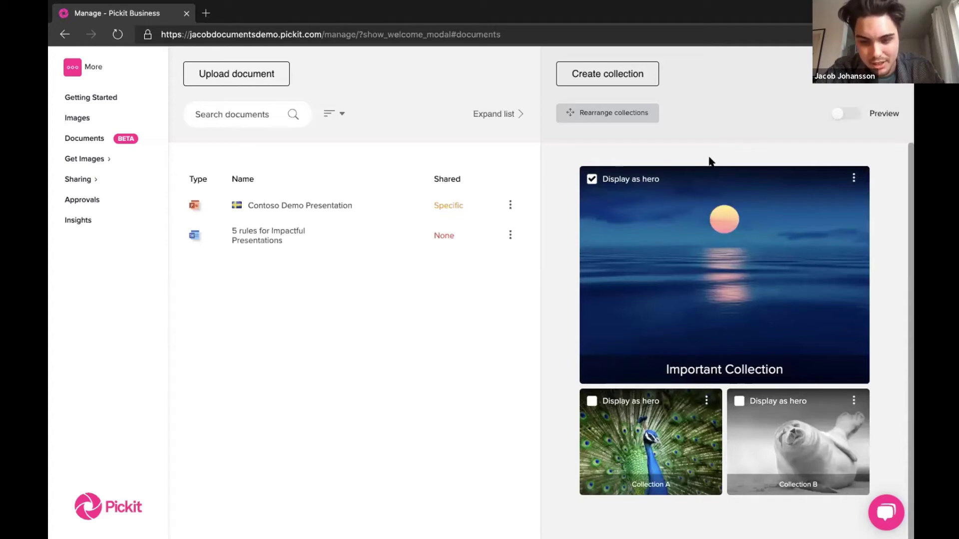
{"action": "left_click", "coordinate": [744, 402]}
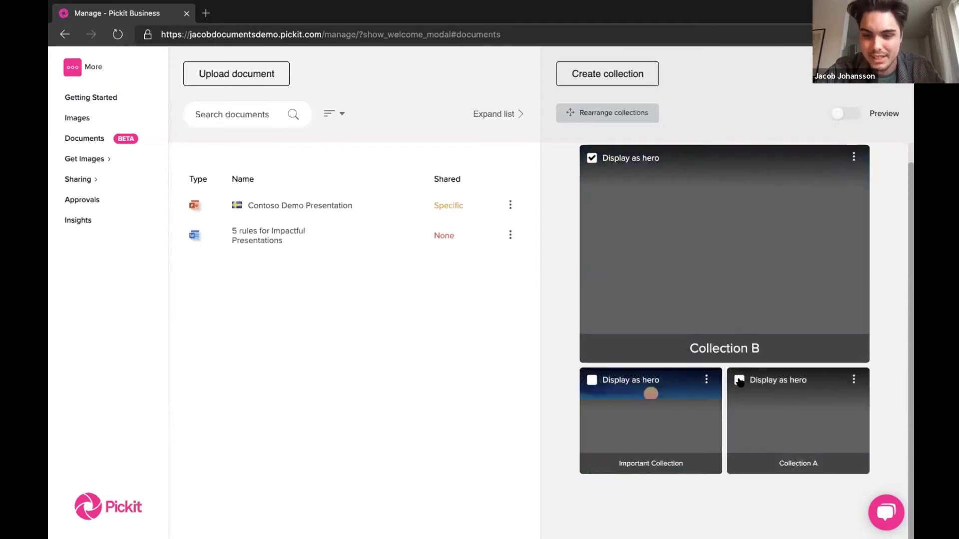
{"action": "left_click", "coordinate": [591, 380]}
{"action": "scroll", "coordinate": [564, 201], "scroll_direction": "up", "scroll_amount": 1}
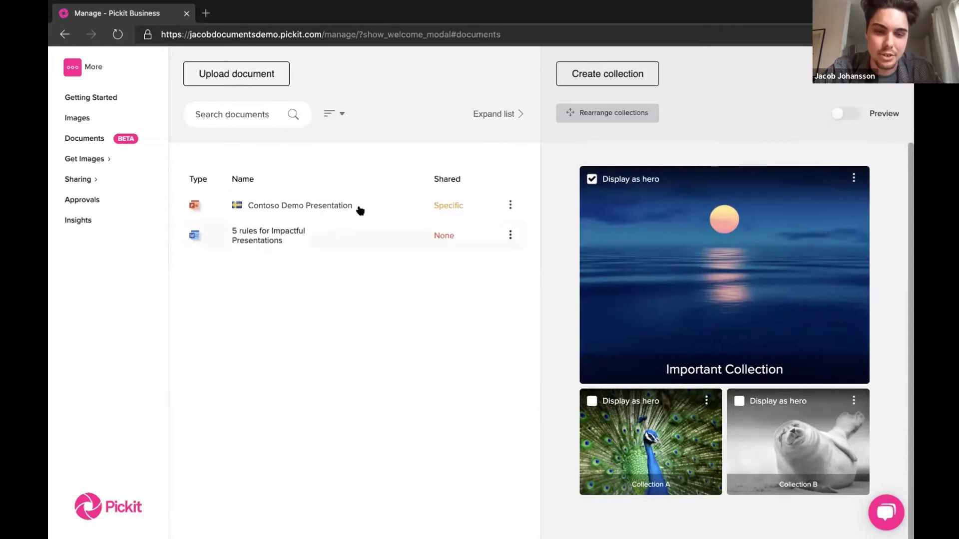
- Drag Contoso Demo Presentation into Important Collection and accept the sharing warning, suppressing it in future
{"action": "left_click_drag", "start_coordinate": [306, 210], "coordinate": [623, 306]}
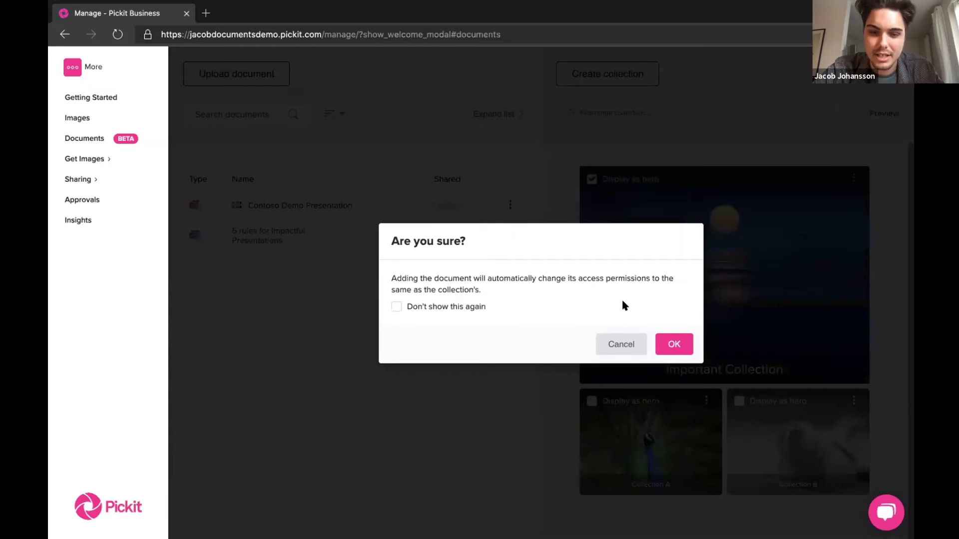
{"action": "left_click_drag", "start_coordinate": [475, 289], "coordinate": [452, 277]}
{"action": "left_click", "coordinate": [503, 279]}
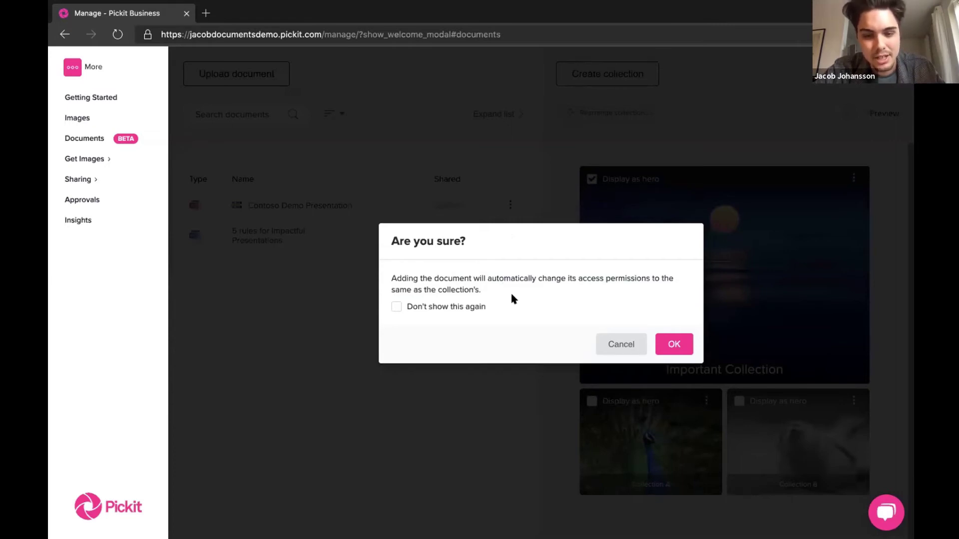
{"action": "left_click_drag", "start_coordinate": [484, 286], "coordinate": [442, 283]}
{"action": "left_click", "coordinate": [477, 276]}
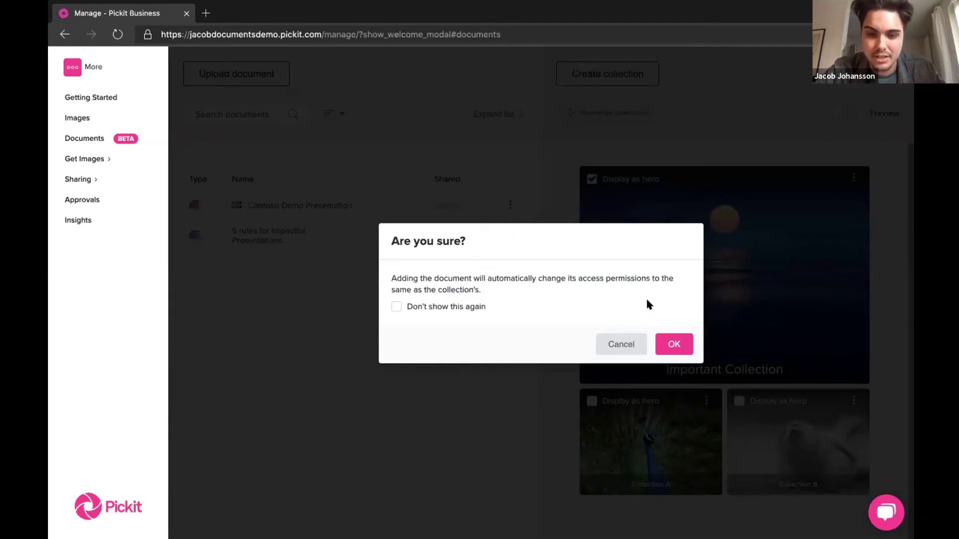
{"action": "left_click", "coordinate": [453, 309]}
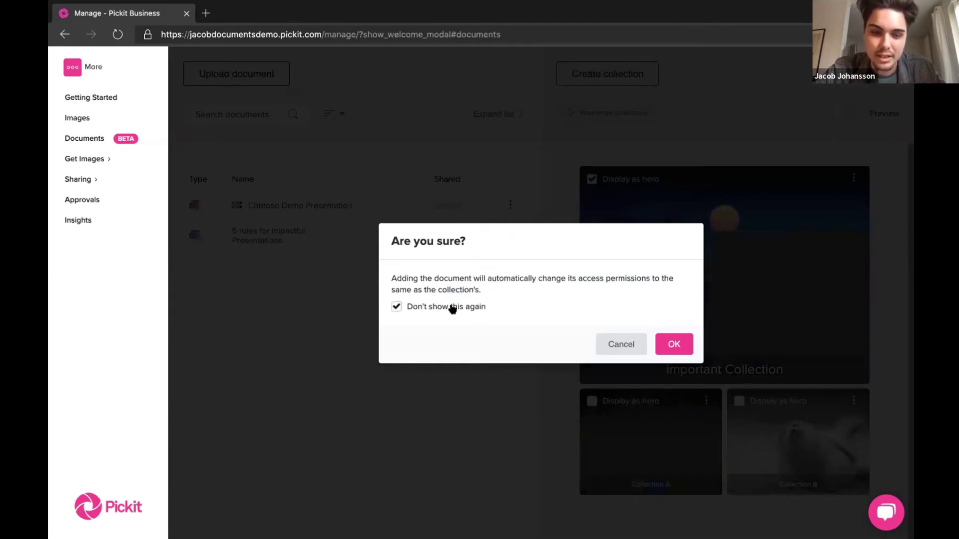
{"action": "left_click", "coordinate": [675, 344]}
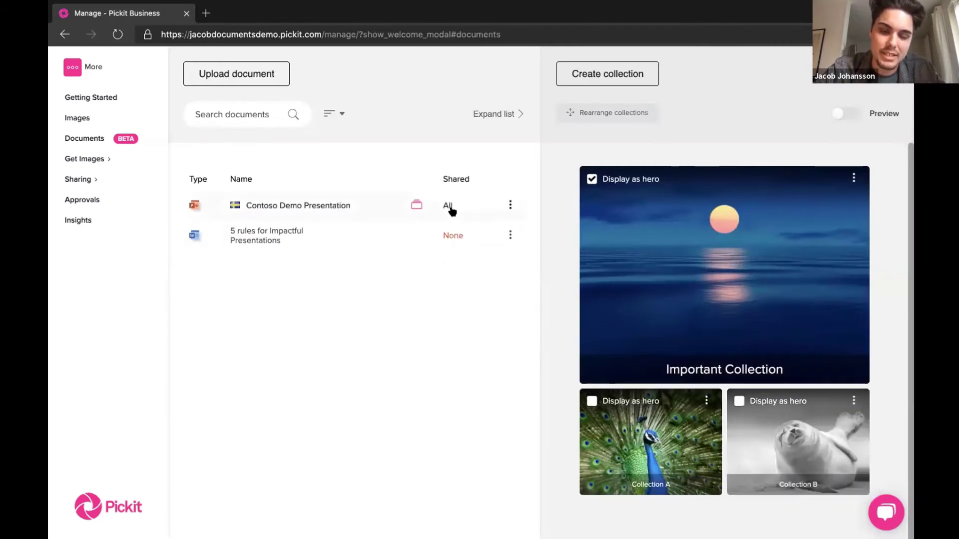
- Add Contoso Demo Presentation to Collection A and check which collections hold it
{"action": "left_click", "coordinate": [415, 203]}
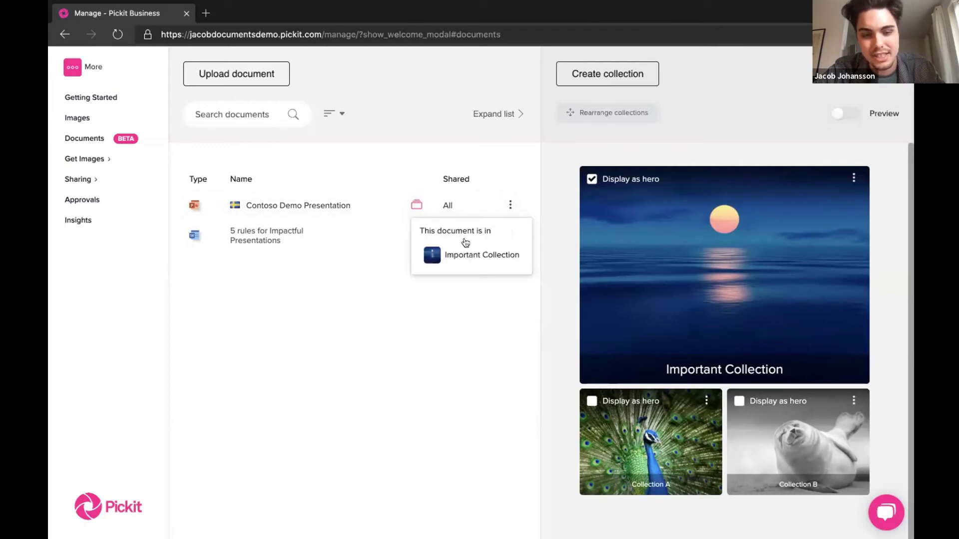
{"action": "left_click_drag", "start_coordinate": [442, 197], "coordinate": [469, 392]}
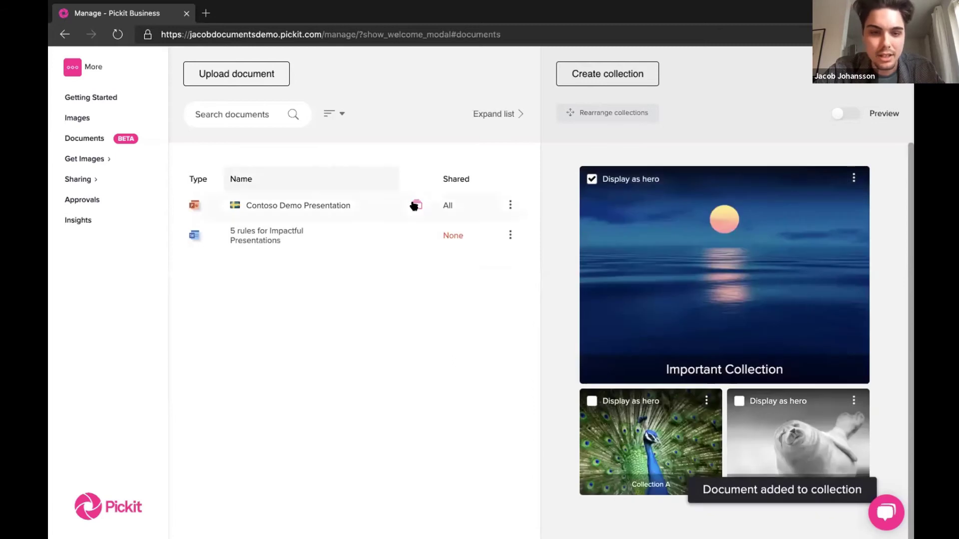
{"action": "left_click", "coordinate": [415, 205]}
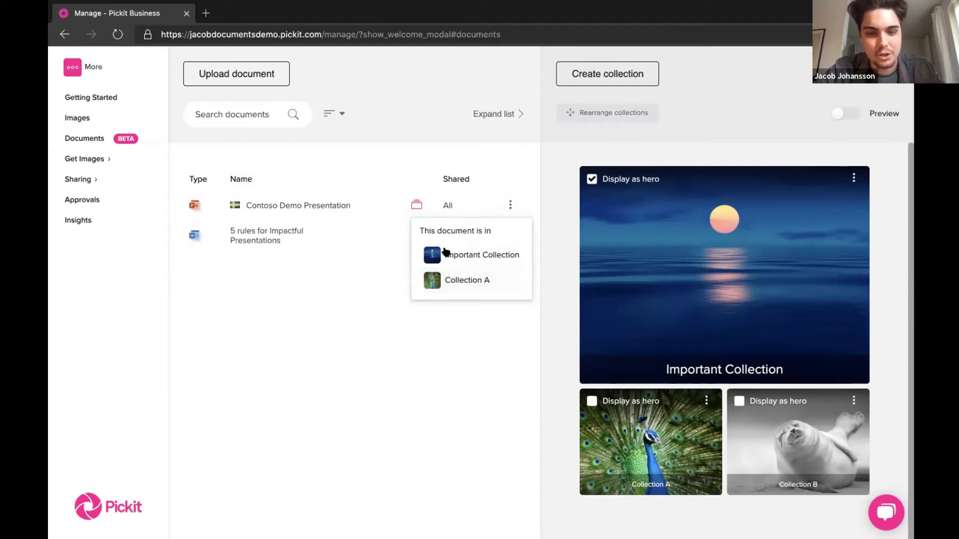
- Remove the presentation from Collection A in its settings and save the changes
{"action": "left_click", "coordinate": [454, 280]}
{"action": "scroll", "coordinate": [363, 455], "scroll_direction": "down", "scroll_amount": 3}
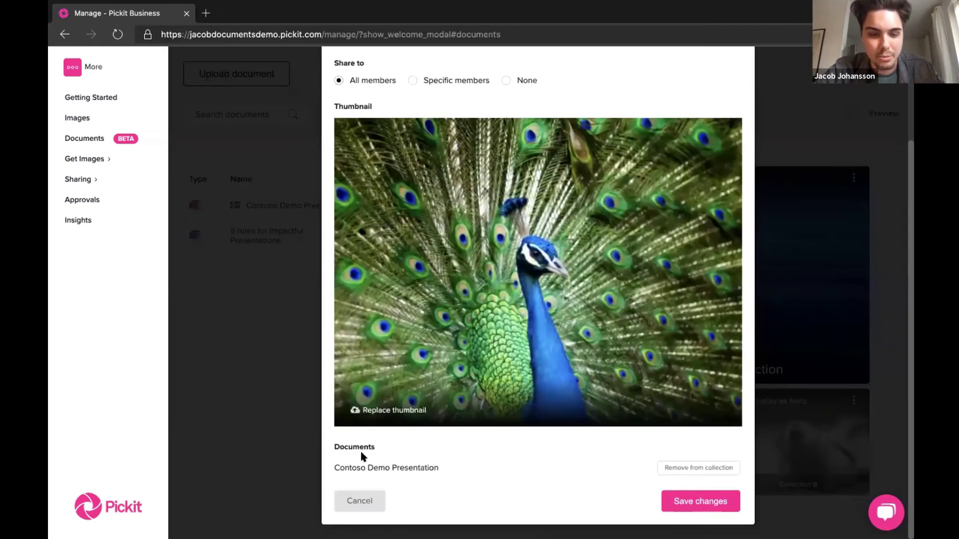
{"action": "left_click", "coordinate": [665, 468]}
{"action": "left_click", "coordinate": [694, 499]}
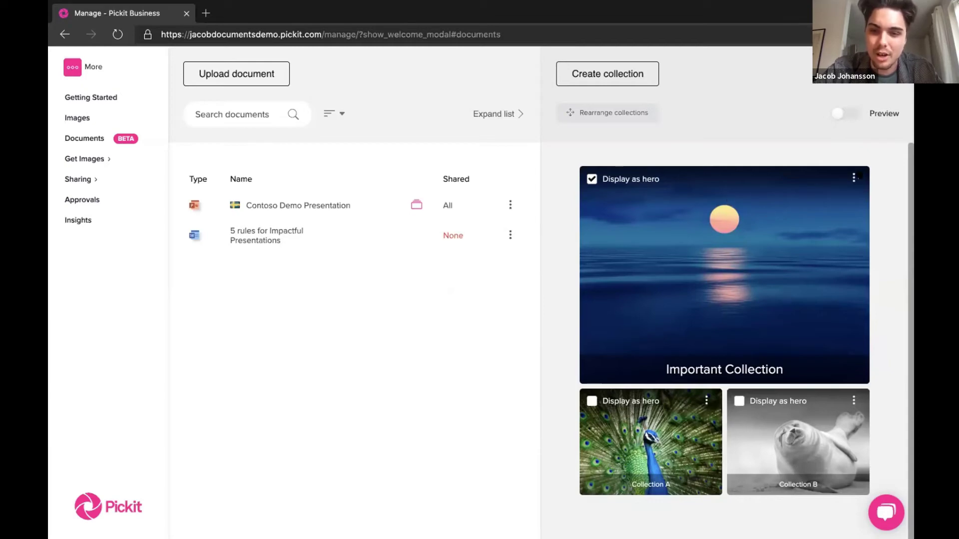
{"action": "left_click", "coordinate": [844, 114]}
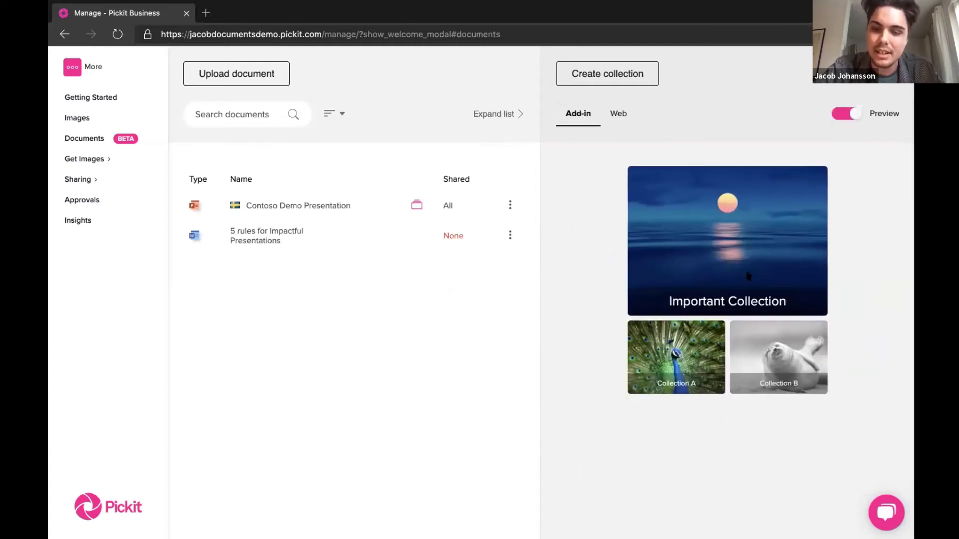
{"action": "left_click", "coordinate": [617, 114]}
{"action": "left_click", "coordinate": [582, 114]}
{"action": "left_click", "coordinate": [615, 115]}
{"action": "left_click", "coordinate": [581, 116]}
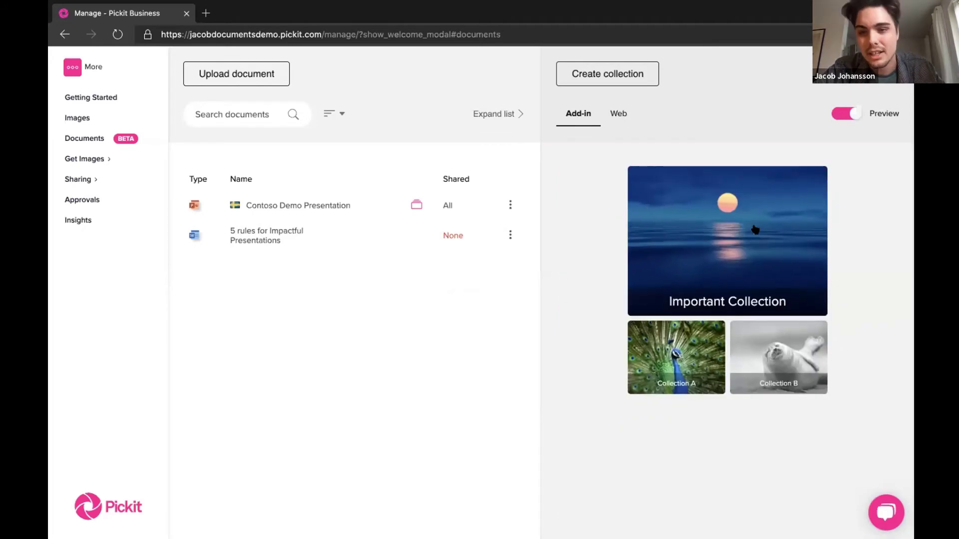
{"action": "left_click", "coordinate": [849, 116]}
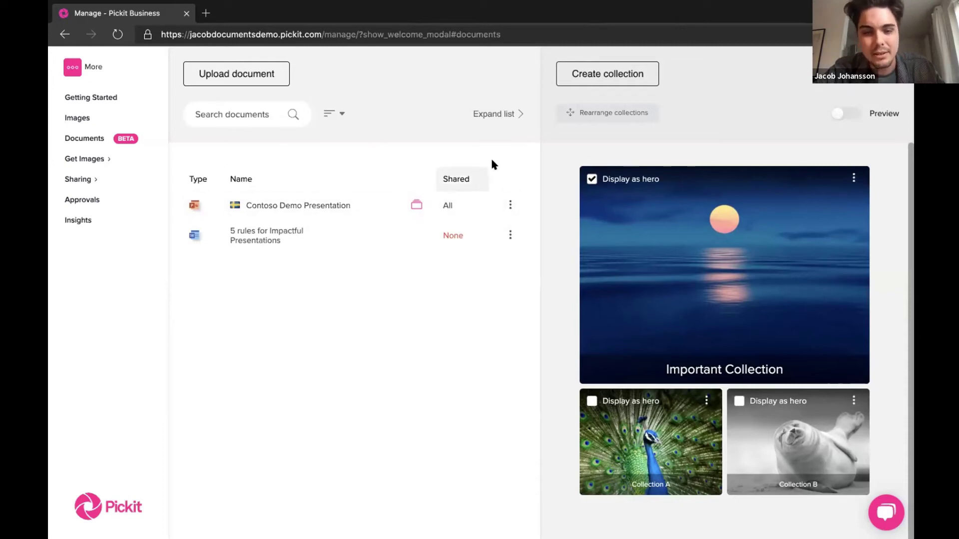
{"action": "left_click", "coordinate": [509, 205]}
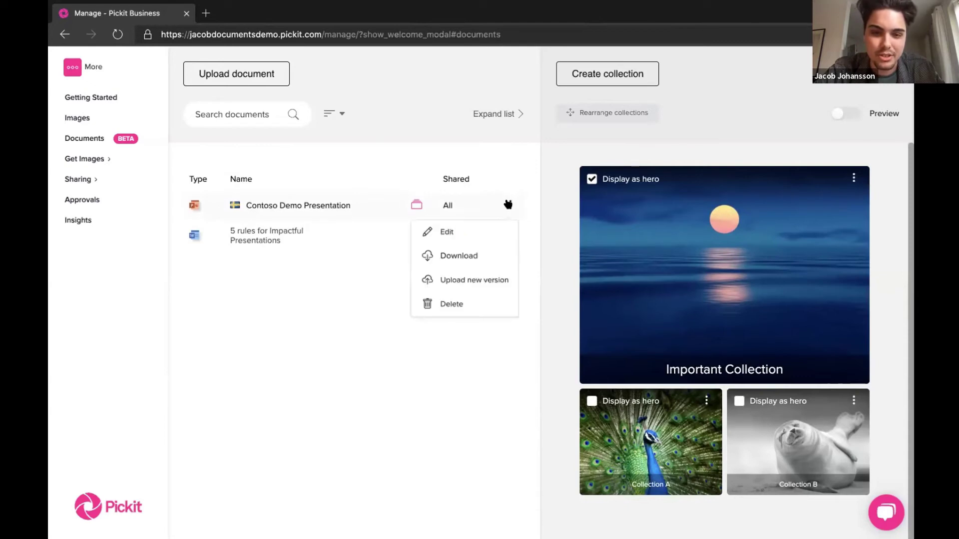
{"action": "left_click", "coordinate": [467, 279]}
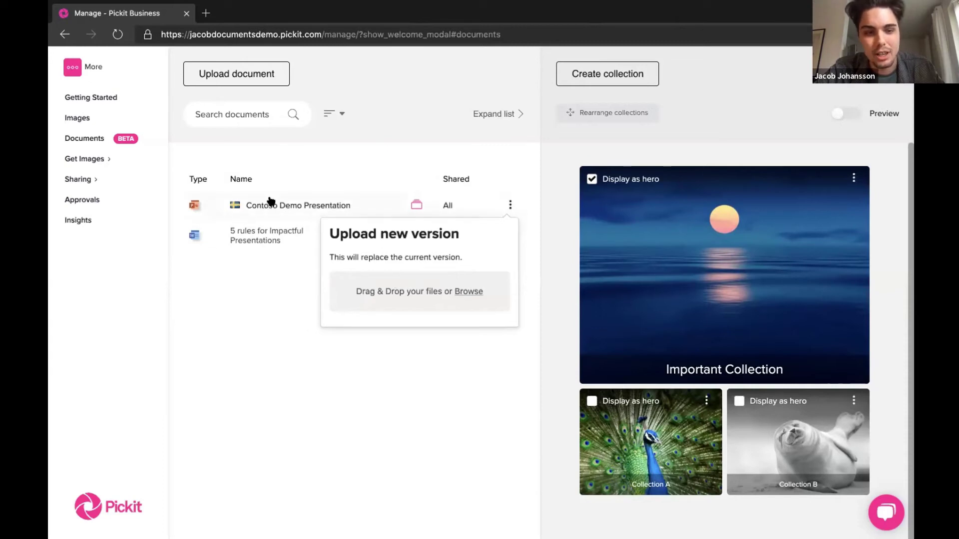
{"action": "left_click", "coordinate": [495, 158]}
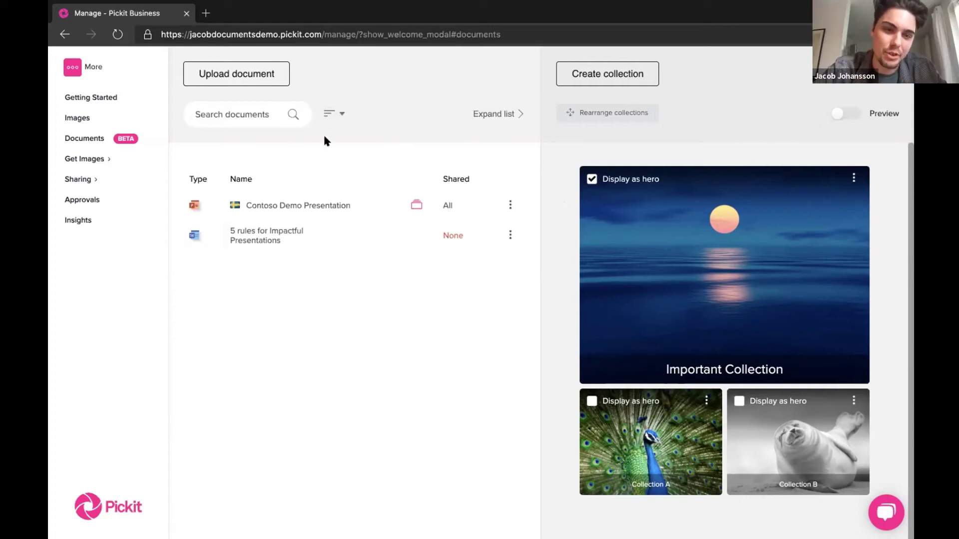
- Browse the Document type and Sharing filter options without changing them
{"action": "left_click", "coordinate": [335, 115]}
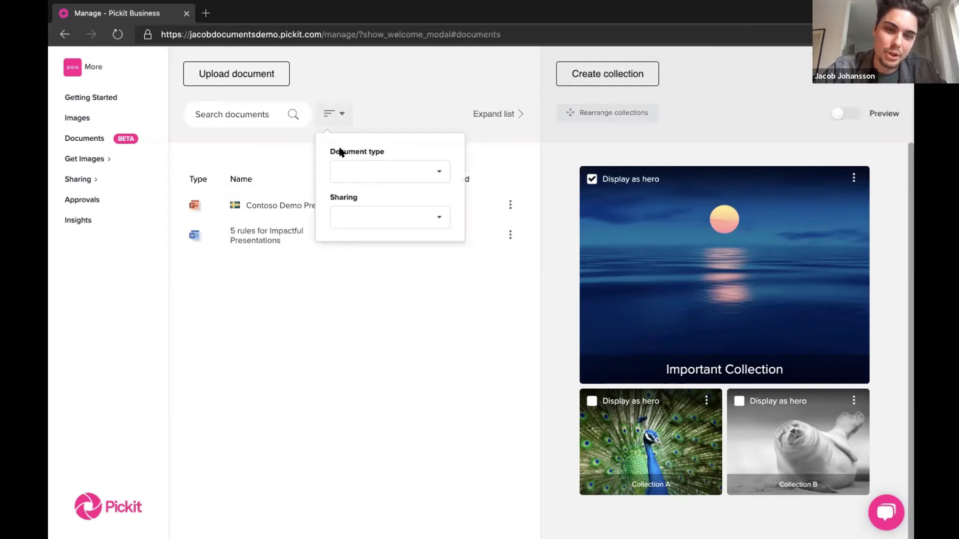
{"action": "left_click", "coordinate": [348, 173]}
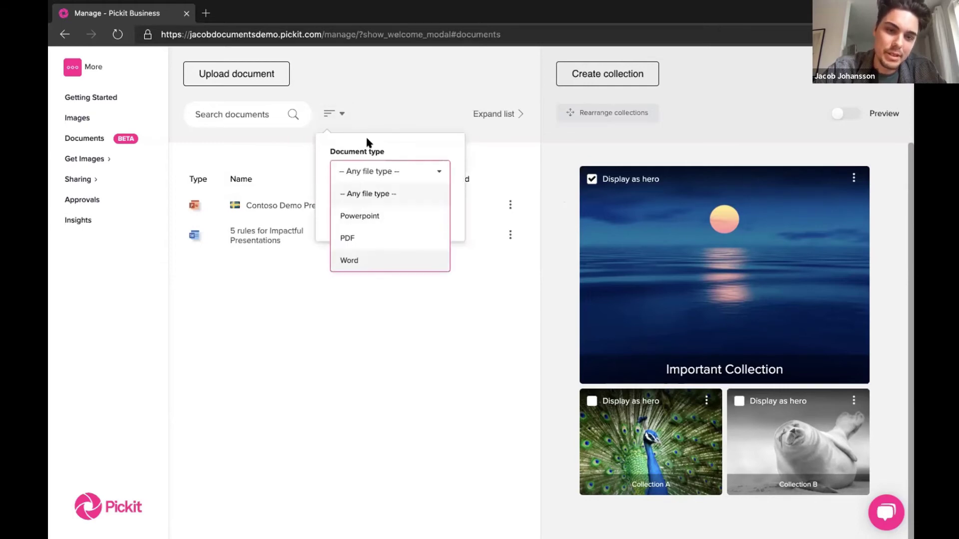
{"action": "left_click", "coordinate": [366, 140]}
{"action": "left_click", "coordinate": [364, 216]}
{"action": "left_click", "coordinate": [301, 292]}
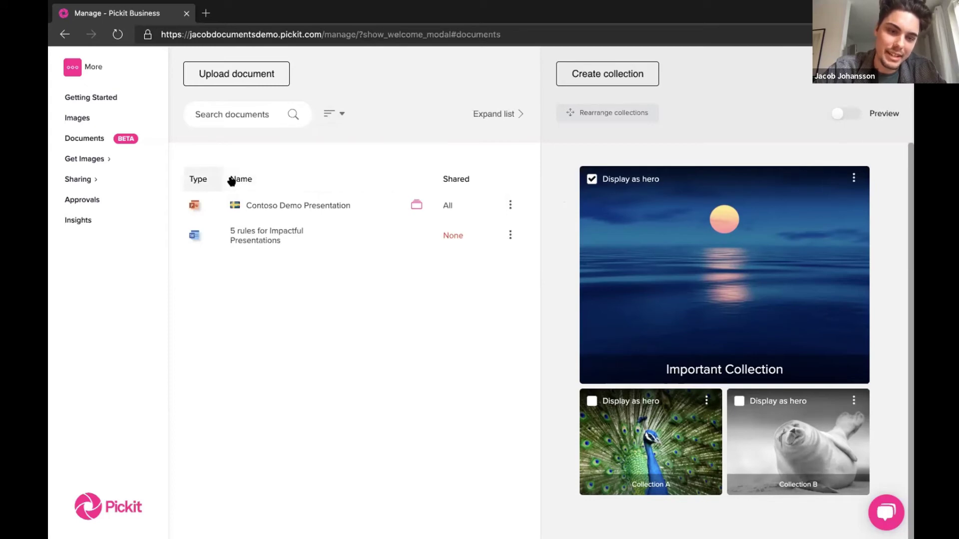
- Sort the documents by Name and Type, then by sharing status
{"action": "left_click", "coordinate": [251, 182]}
{"action": "left_click", "coordinate": [252, 182]}
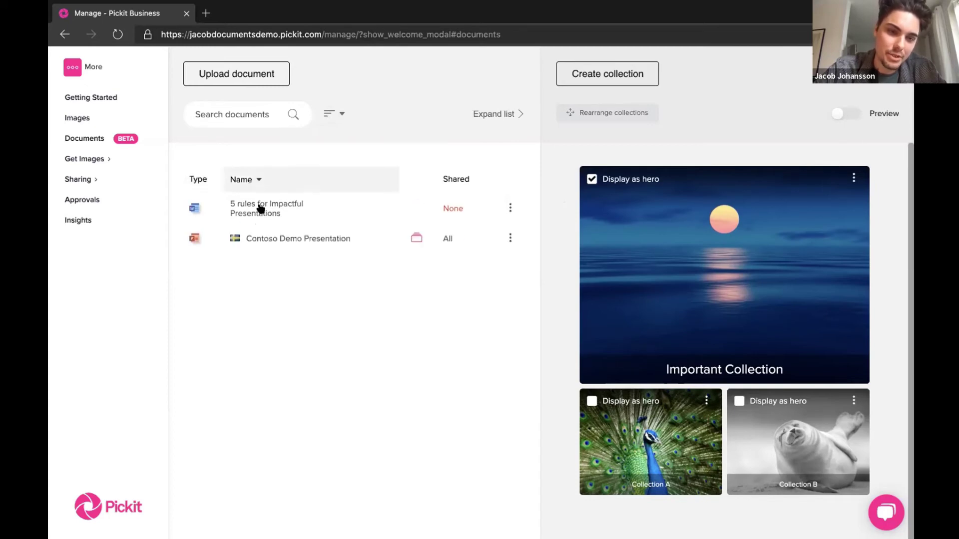
{"action": "left_click", "coordinate": [253, 180]}
{"action": "left_click", "coordinate": [198, 179]}
{"action": "left_click", "coordinate": [200, 179]}
{"action": "left_click", "coordinate": [453, 180]}
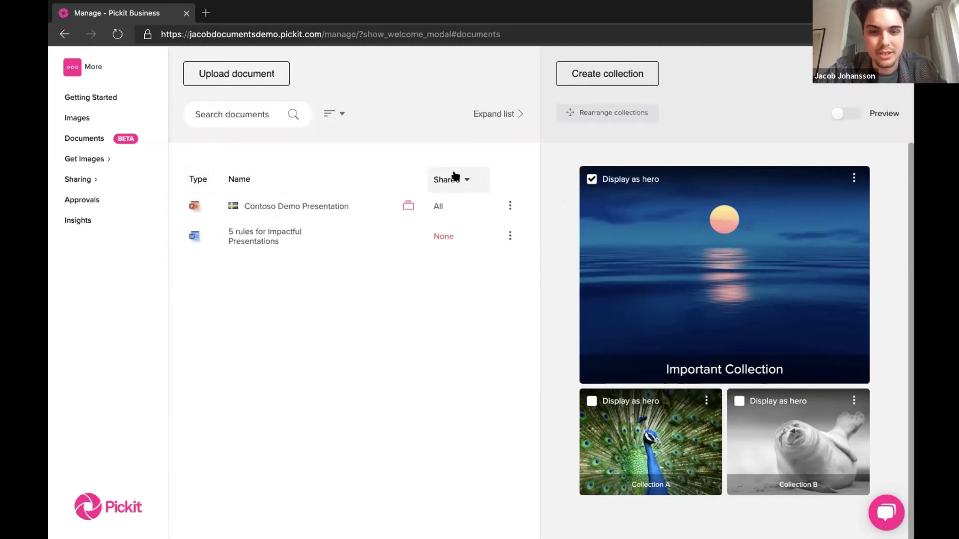
- Filter to PowerPoint documents, reset to any file type, and expand the table with upload dates
{"action": "left_click", "coordinate": [342, 114]}
{"action": "left_click", "coordinate": [353, 167]}
{"action": "left_click", "coordinate": [369, 217]}
{"action": "left_click", "coordinate": [385, 171]}
{"action": "left_click", "coordinate": [375, 194]}
{"action": "left_click", "coordinate": [382, 116]}
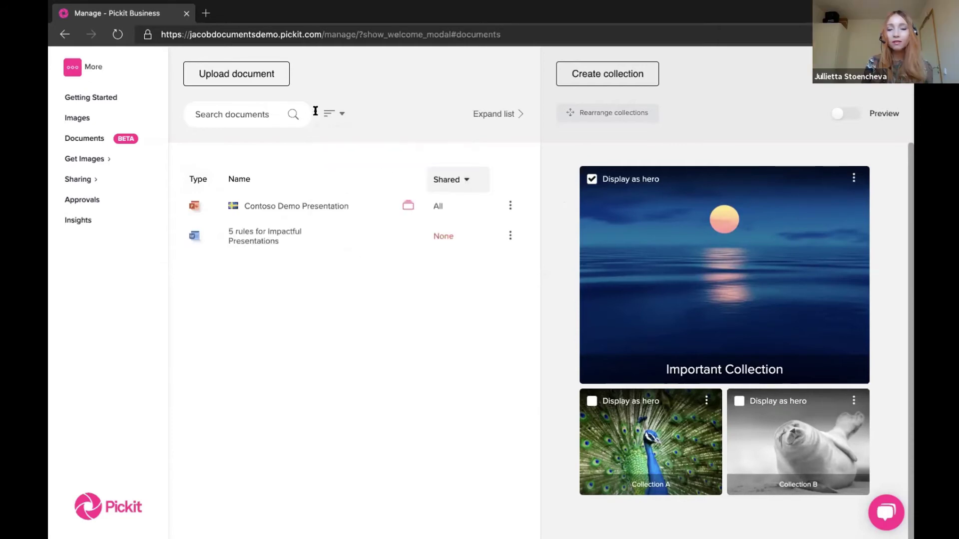
{"action": "left_click", "coordinate": [495, 114]}
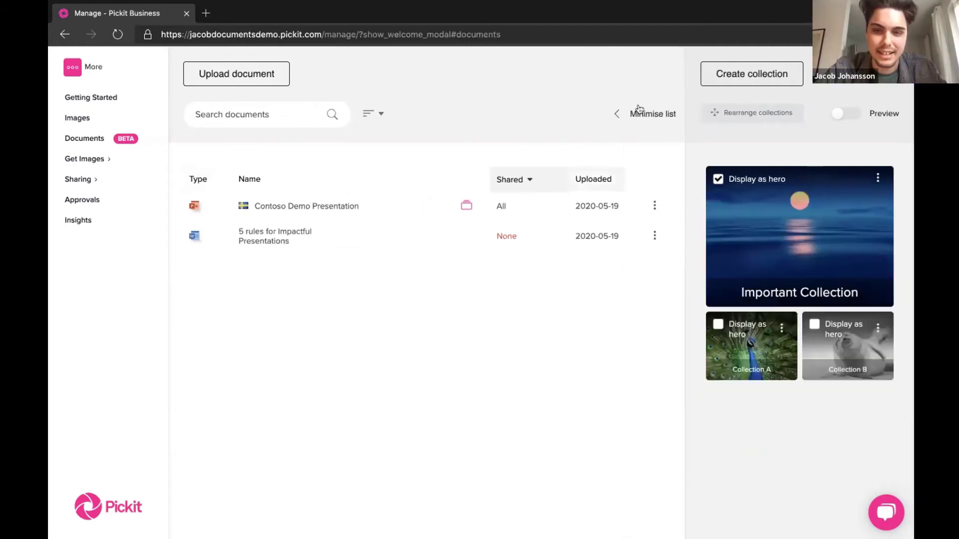
- Sort by upload date, then reverse the Shared sort and minimise the list
{"action": "left_click", "coordinate": [592, 181]}
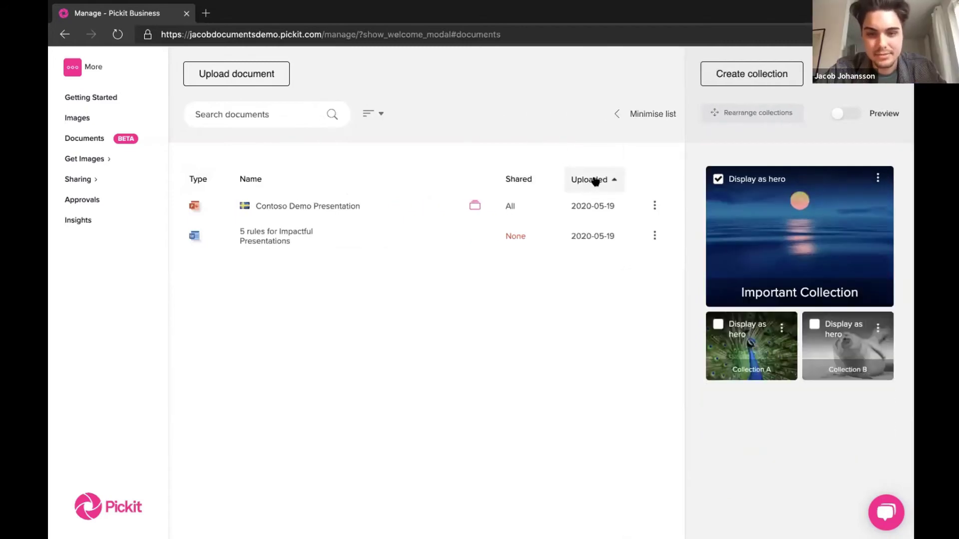
{"action": "left_click", "coordinate": [522, 181]}
{"action": "left_click", "coordinate": [521, 180]}
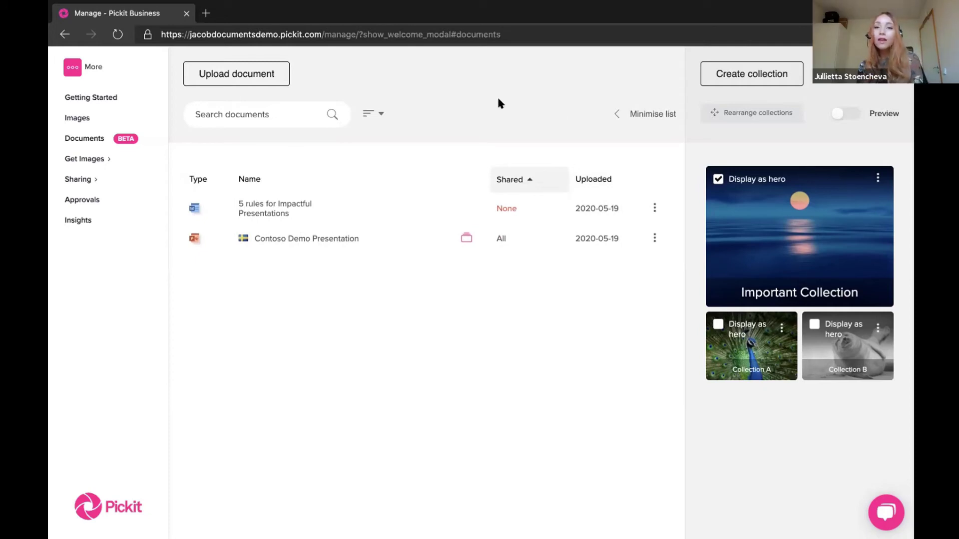
{"action": "left_click", "coordinate": [626, 116]}
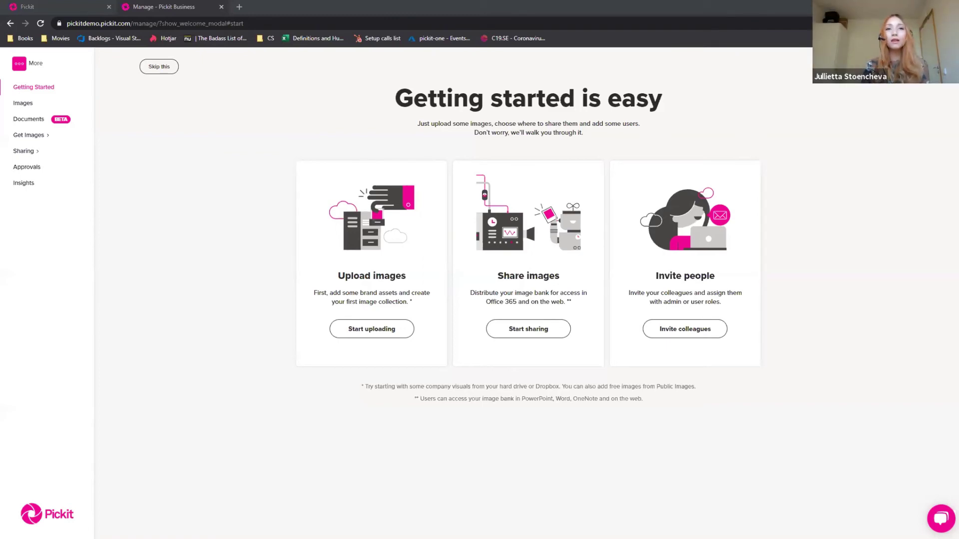
- Open Insights from the sidebar to see the search word cloud
{"action": "left_click", "coordinate": [22, 185]}
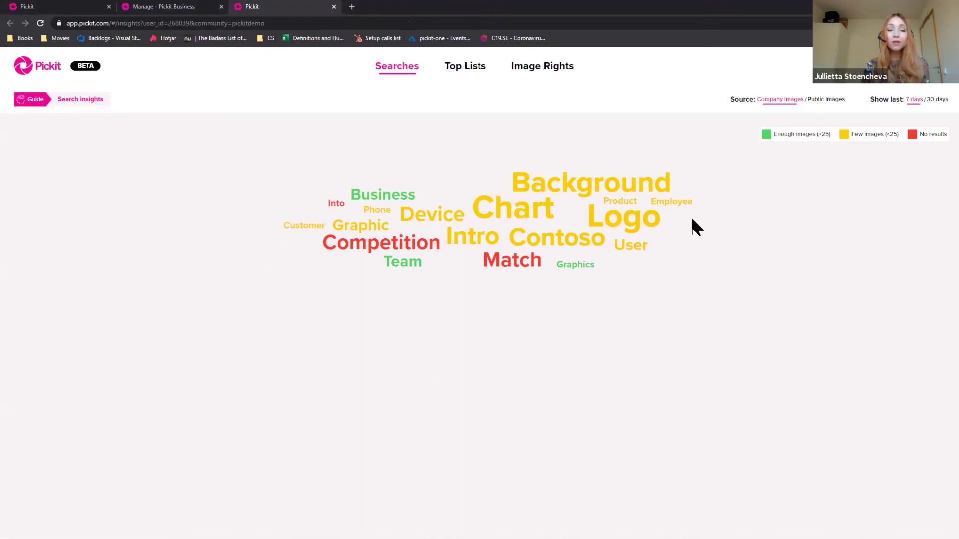
- Switch to the Image Rights tab listing license types, expiry dates and usage status
{"action": "left_click", "coordinate": [550, 80]}
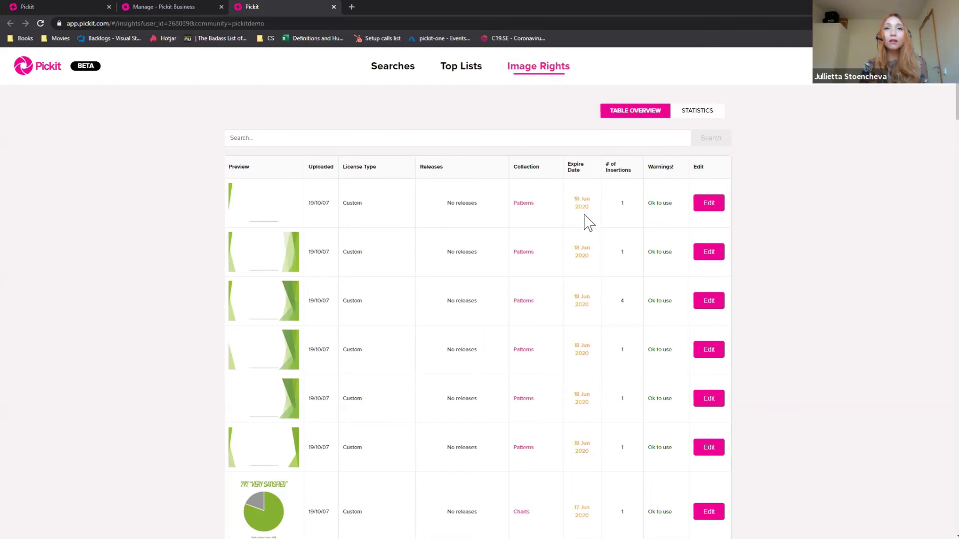
- Scroll the Image Rights table to the Employee Portraits with model releases expiring 18 May 2022
{"action": "scroll", "coordinate": [587, 222], "scroll_direction": "down", "scroll_amount": 3}
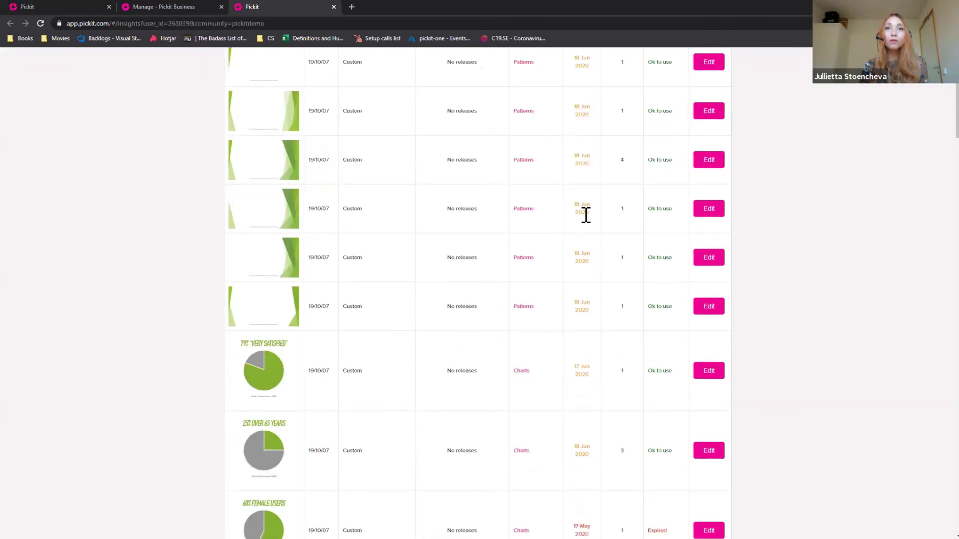
{"action": "scroll", "coordinate": [586, 215], "scroll_direction": "down", "scroll_amount": 3}
{"action": "scroll", "coordinate": [570, 288], "scroll_direction": "down", "scroll_amount": 2}
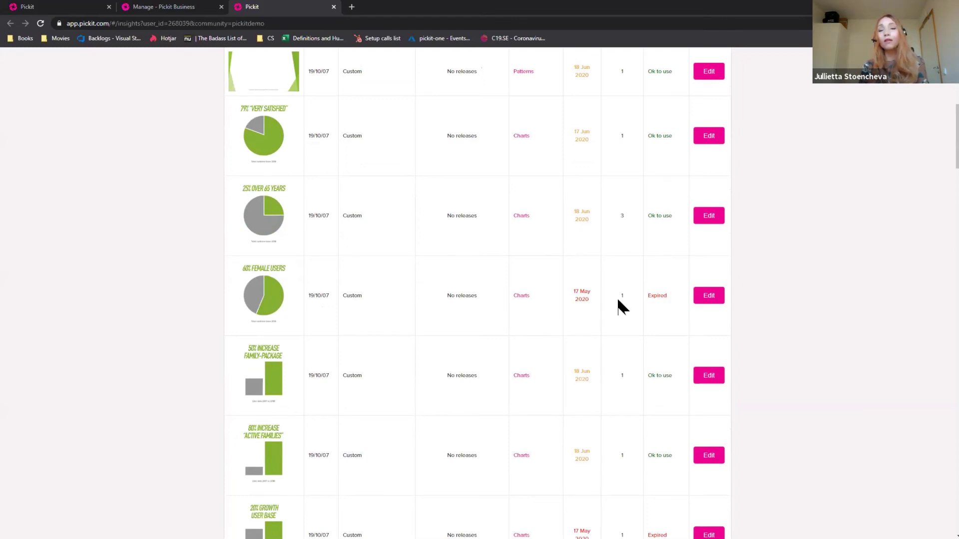
{"action": "scroll", "coordinate": [594, 283], "scroll_direction": "down", "scroll_amount": 1}
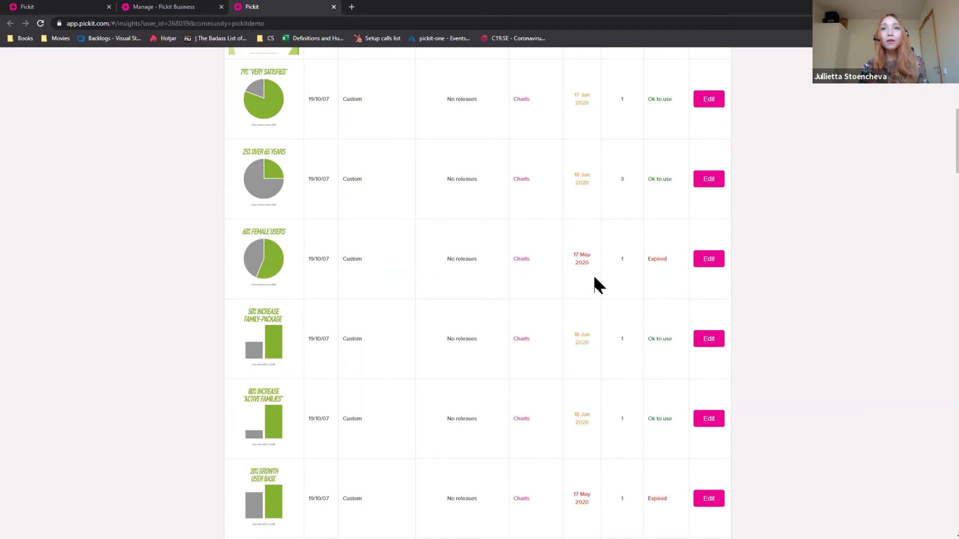
{"action": "scroll", "coordinate": [598, 287], "scroll_direction": "down", "scroll_amount": 3}
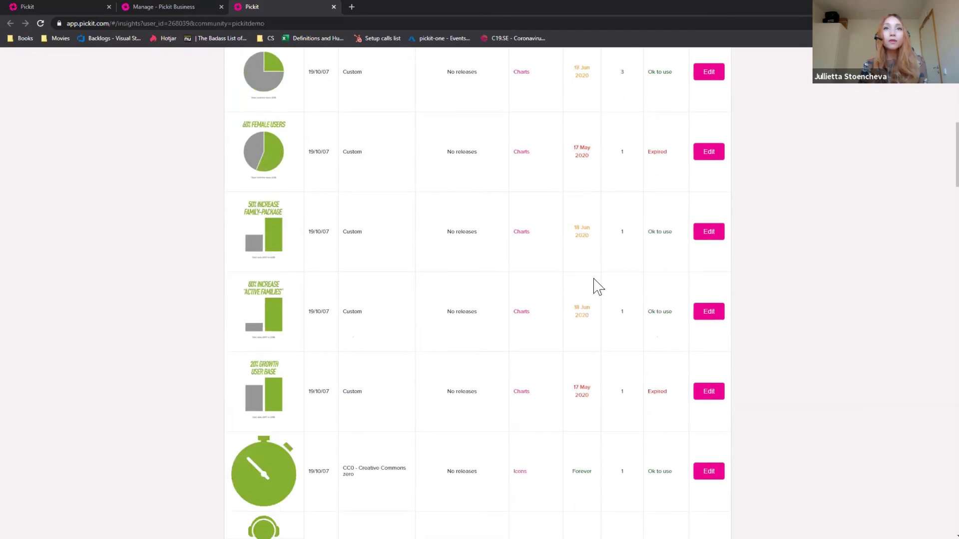
{"action": "scroll", "coordinate": [598, 288], "scroll_direction": "down", "scroll_amount": 5}
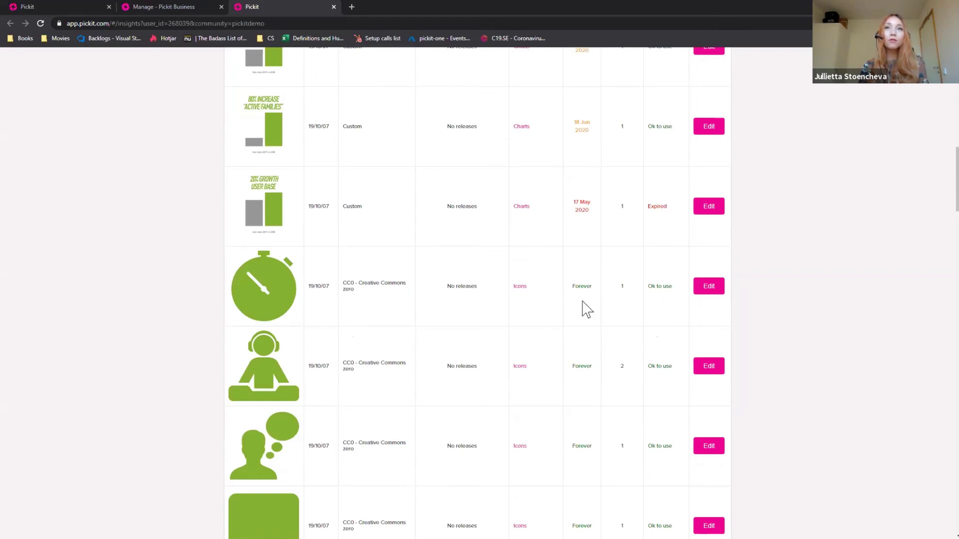
{"action": "scroll", "coordinate": [587, 310], "scroll_direction": "down", "scroll_amount": 7}
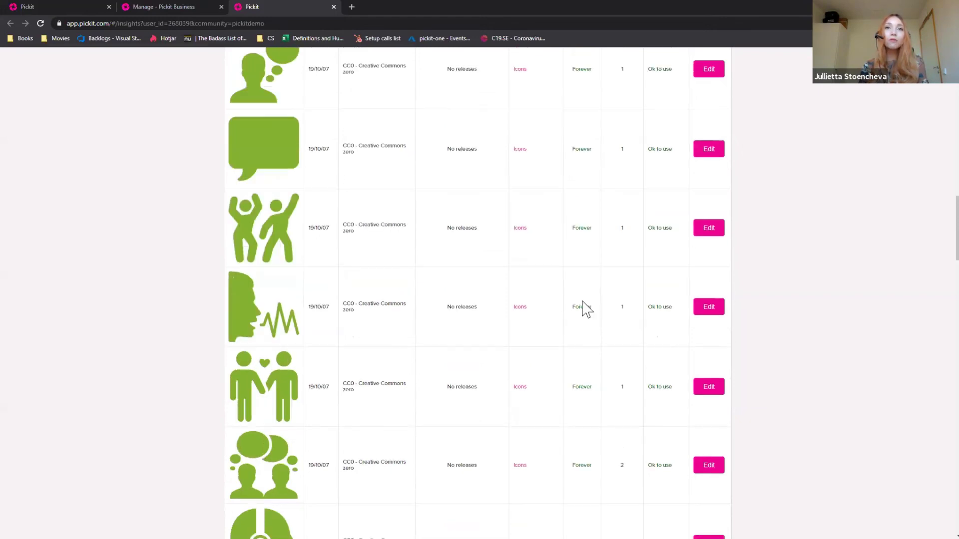
{"action": "scroll", "coordinate": [587, 309], "scroll_direction": "down", "scroll_amount": 9}
{"action": "scroll", "coordinate": [619, 253], "scroll_direction": "down", "scroll_amount": 2}
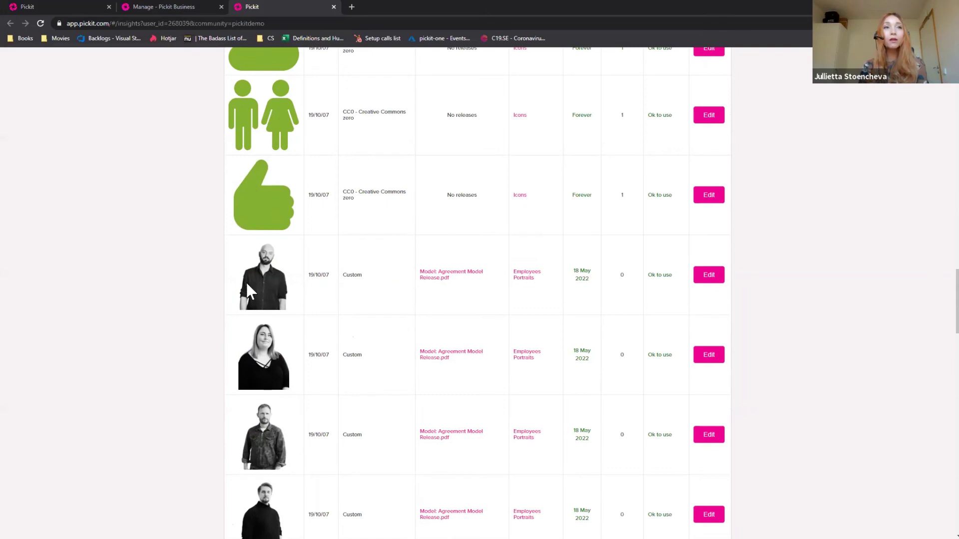
- Download and open the portrait's Agreement Model Release.pdf, then return to the Image Rights table
{"action": "left_click", "coordinate": [441, 279]}
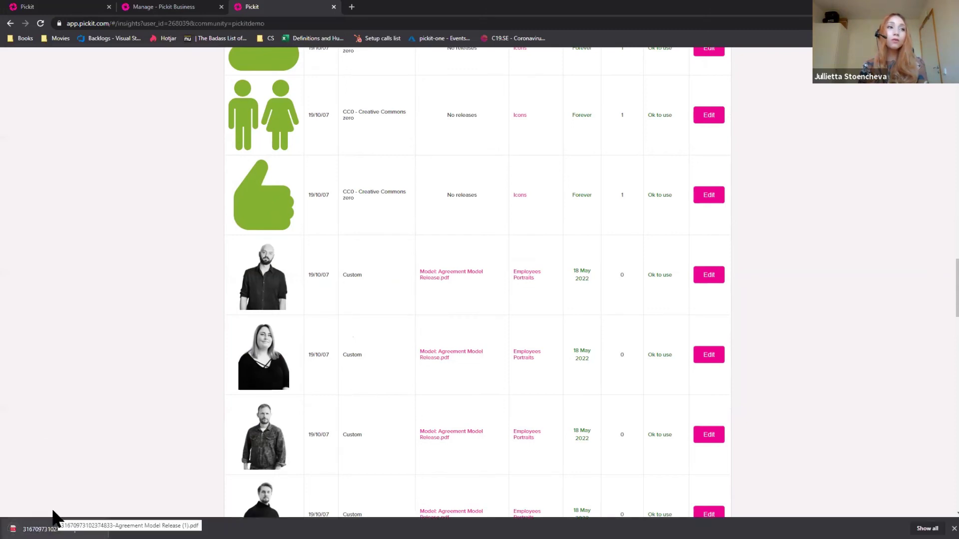
{"action": "left_click", "coordinate": [55, 522]}
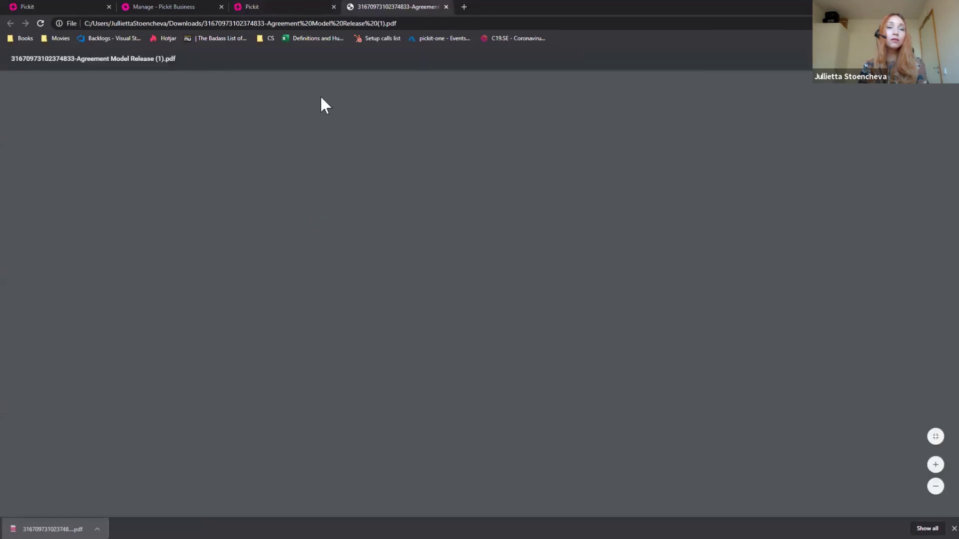
{"action": "key", "text": "ctrl+shift+Tab"}
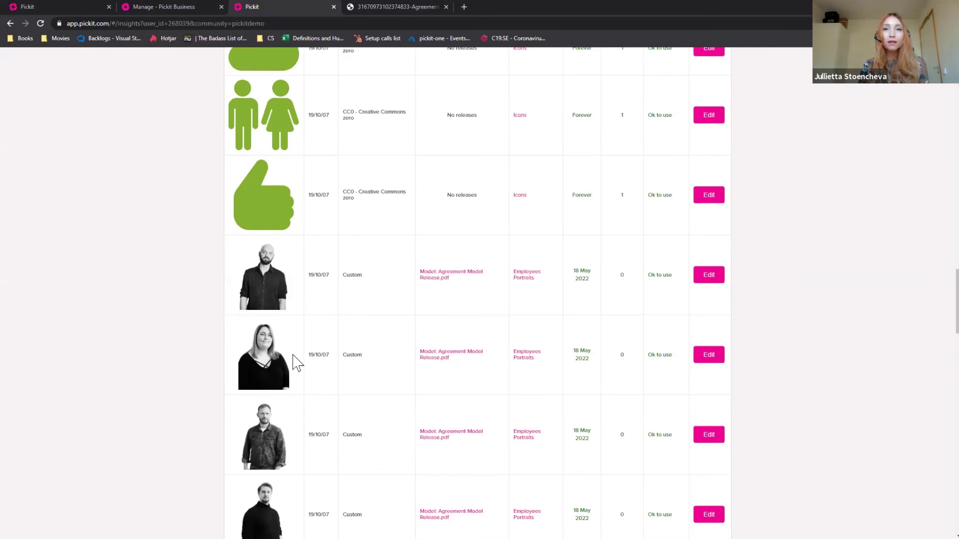
- Open the rights editor for the first Contoso logo showing No license available and releases Not needed
{"action": "scroll", "coordinate": [296, 362], "scroll_direction": "down", "scroll_amount": 1}
{"action": "scroll", "coordinate": [296, 362], "scroll_direction": "down", "scroll_amount": 3}
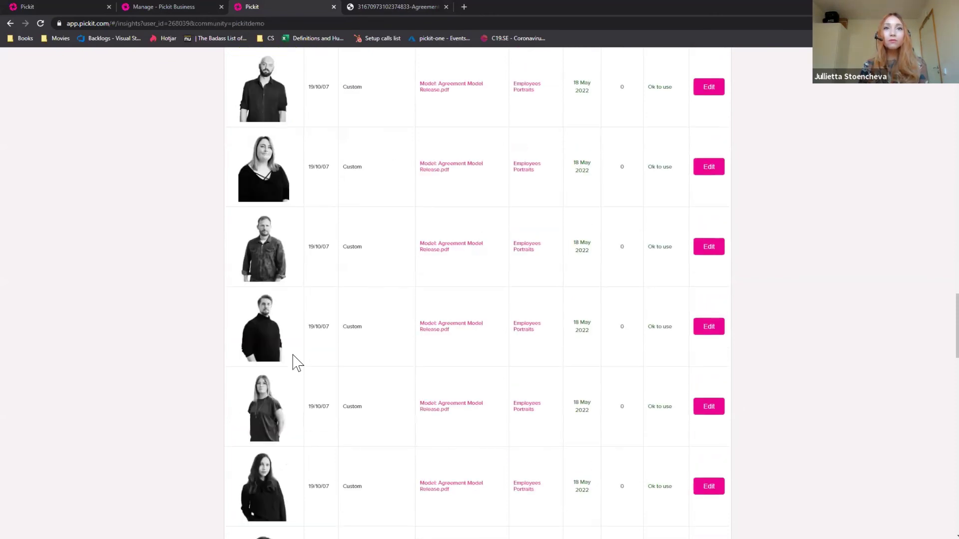
{"action": "scroll", "coordinate": [297, 364], "scroll_direction": "down", "scroll_amount": 4}
{"action": "scroll", "coordinate": [709, 279], "scroll_direction": "down", "scroll_amount": 4}
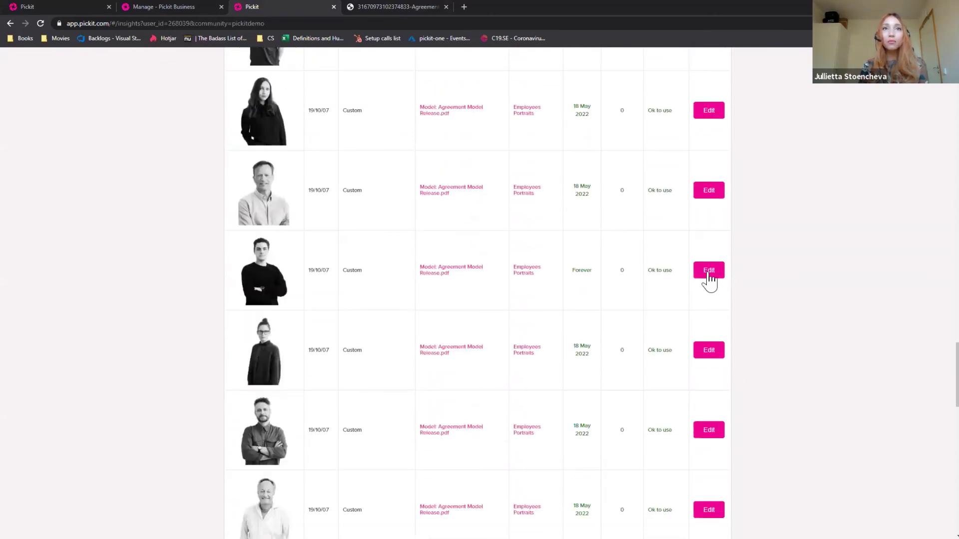
{"action": "scroll", "coordinate": [709, 282], "scroll_direction": "down", "scroll_amount": 7}
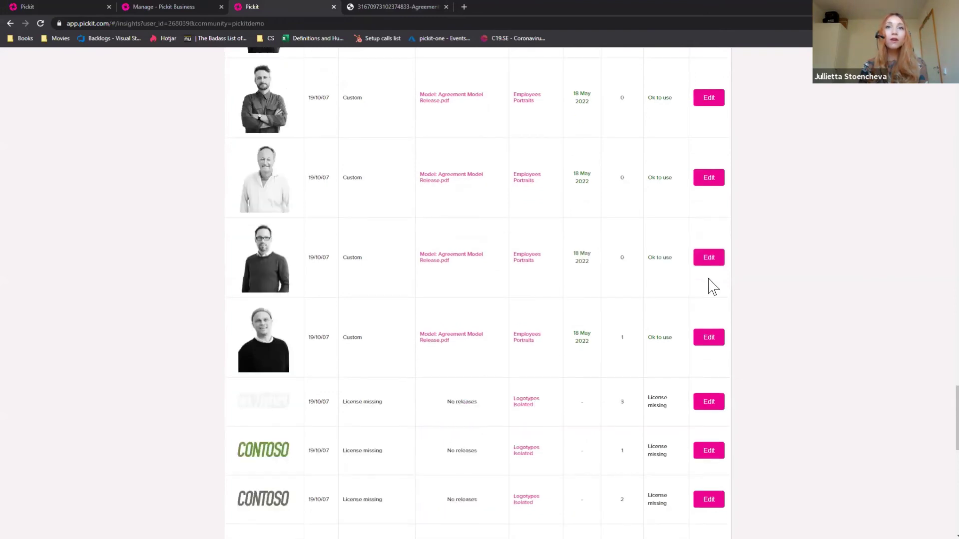
{"action": "scroll", "coordinate": [639, 250], "scroll_direction": "down", "scroll_amount": 4}
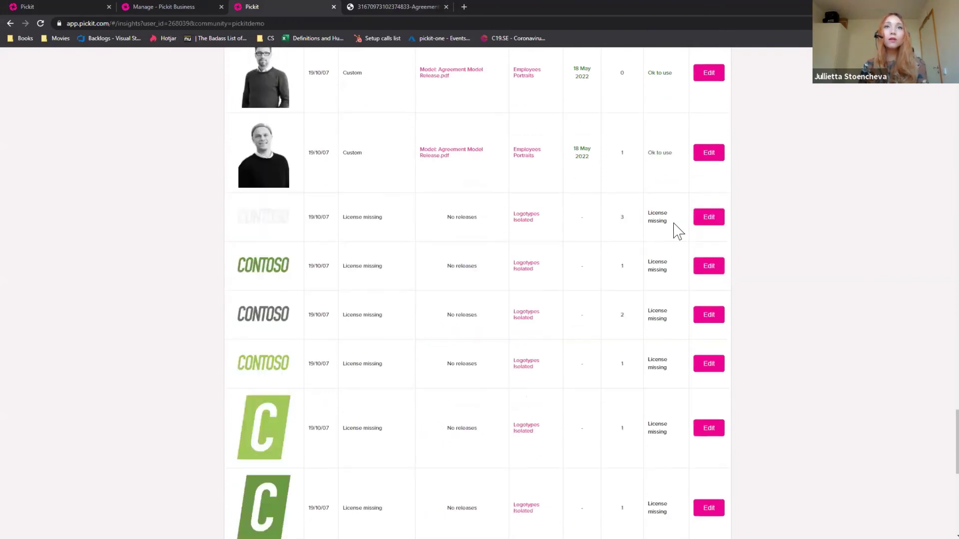
{"action": "left_click", "coordinate": [712, 218]}
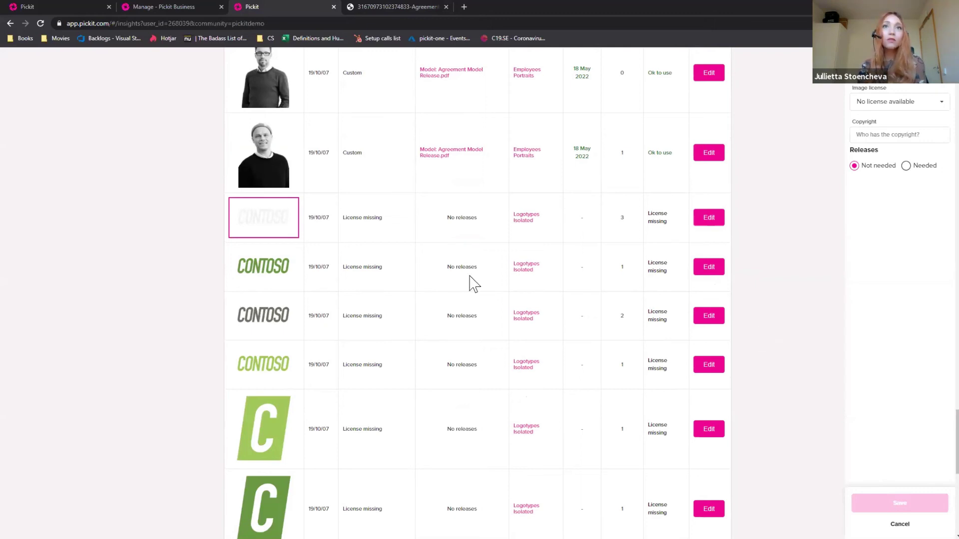
{"action": "scroll", "coordinate": [508, 267], "scroll_direction": "up", "scroll_amount": 6}
{"action": "scroll", "coordinate": [508, 267], "scroll_direction": "up", "scroll_amount": 5}
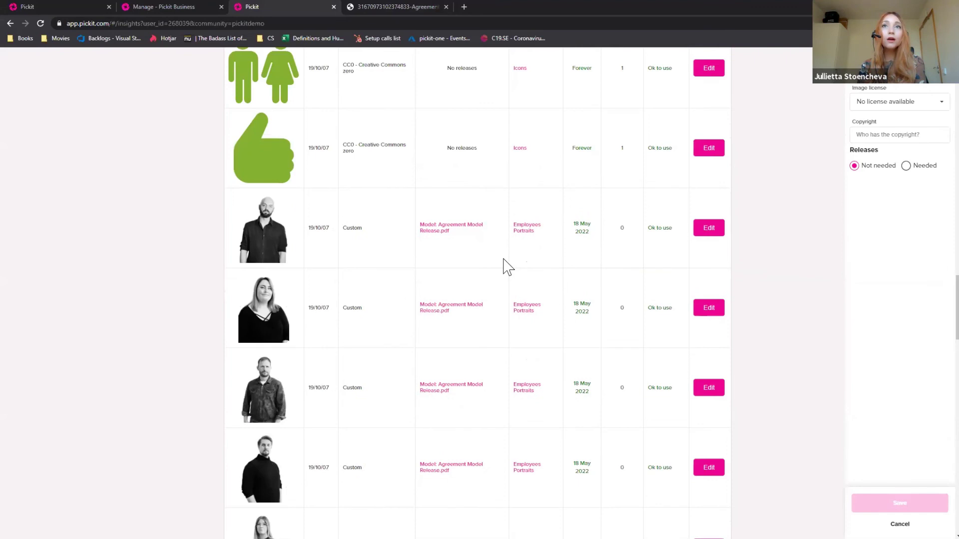
{"action": "scroll", "coordinate": [508, 267], "scroll_direction": "up", "scroll_amount": 5}
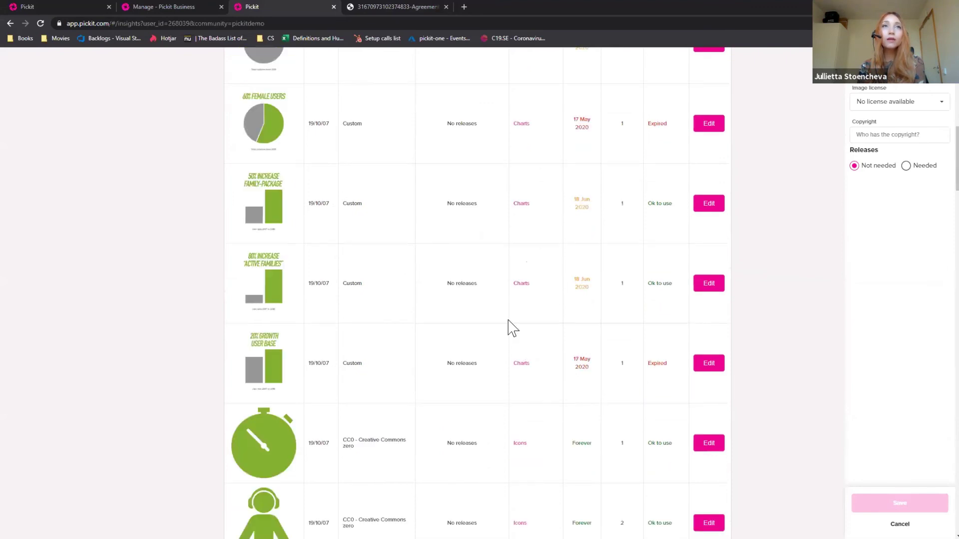
{"action": "scroll", "coordinate": [531, 101], "scroll_direction": "up", "scroll_amount": 10}
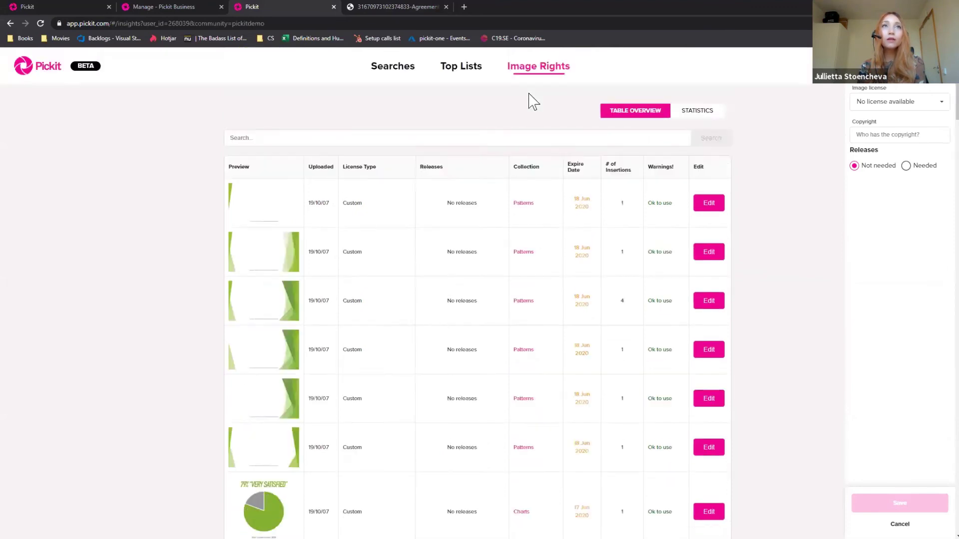
- Switch to Statistics to view the 65% licensed versus 35% missing and license-type distribution charts
{"action": "left_click", "coordinate": [702, 116]}
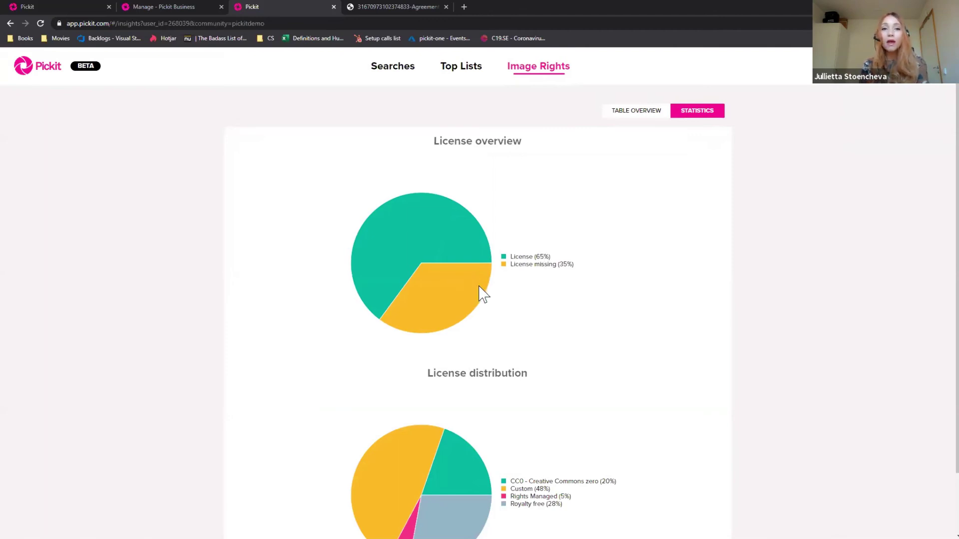
{"action": "scroll", "coordinate": [484, 289], "scroll_direction": "down", "scroll_amount": 1}
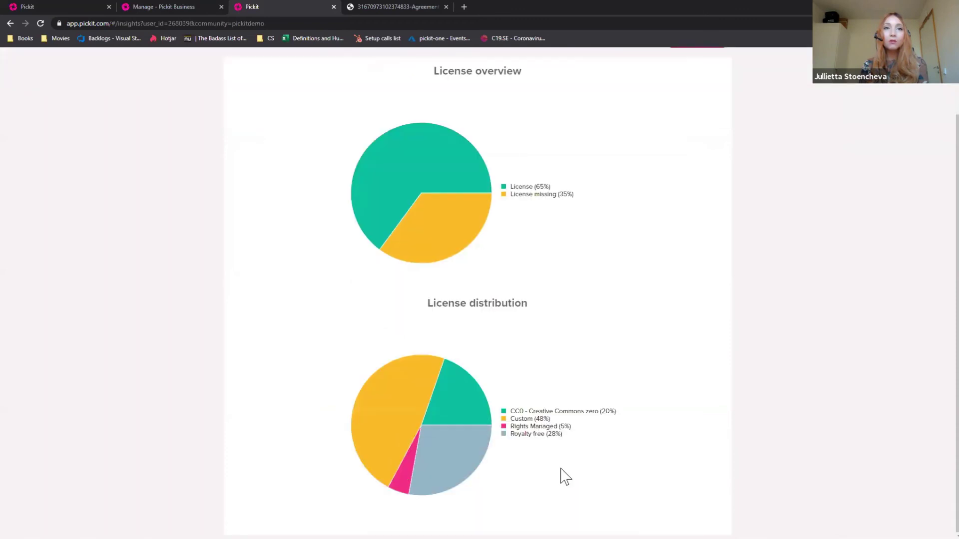